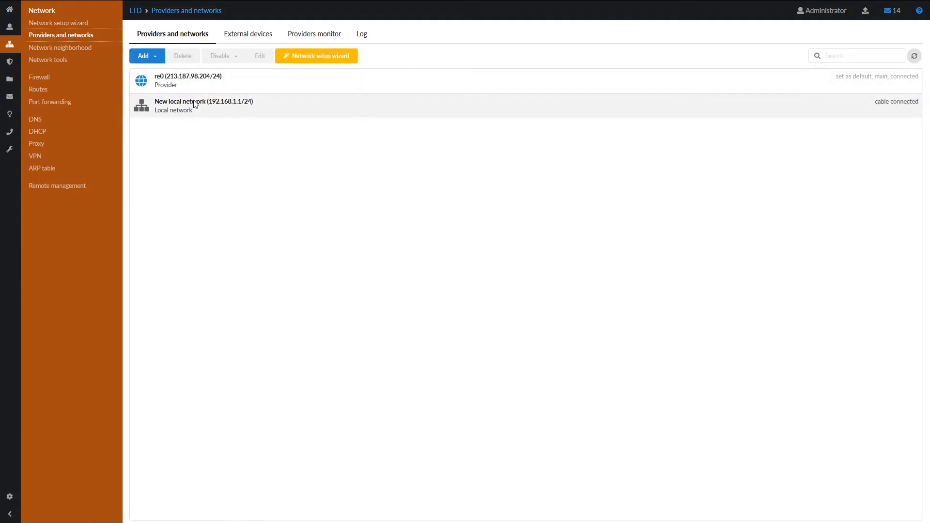
- Add a VPN network with PPTP off, L2TP over IPsec with a preshared key, and NAT on
left_click(147, 57)
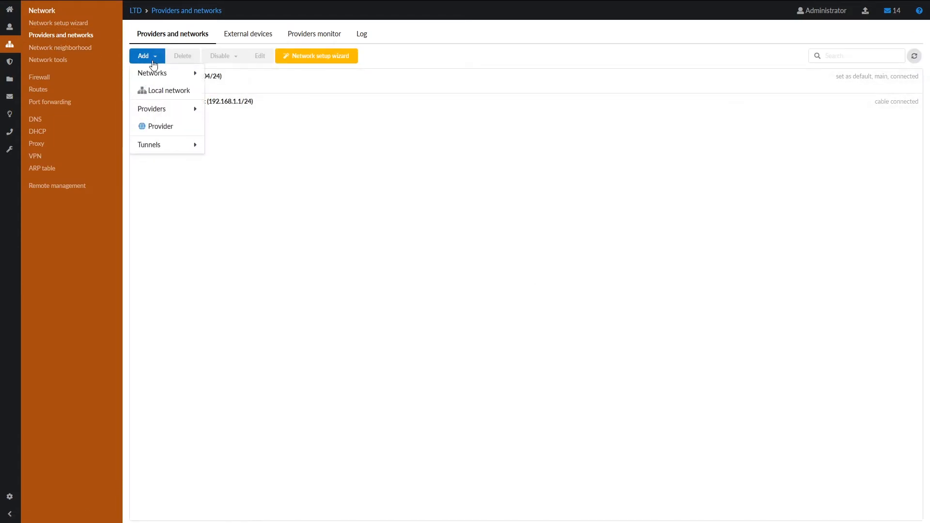
left_click(155, 75)
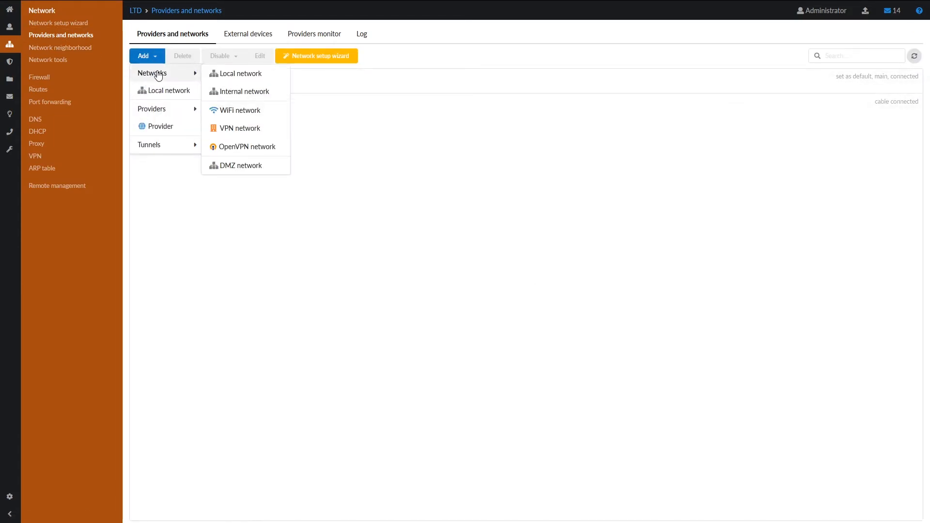
left_click(234, 135)
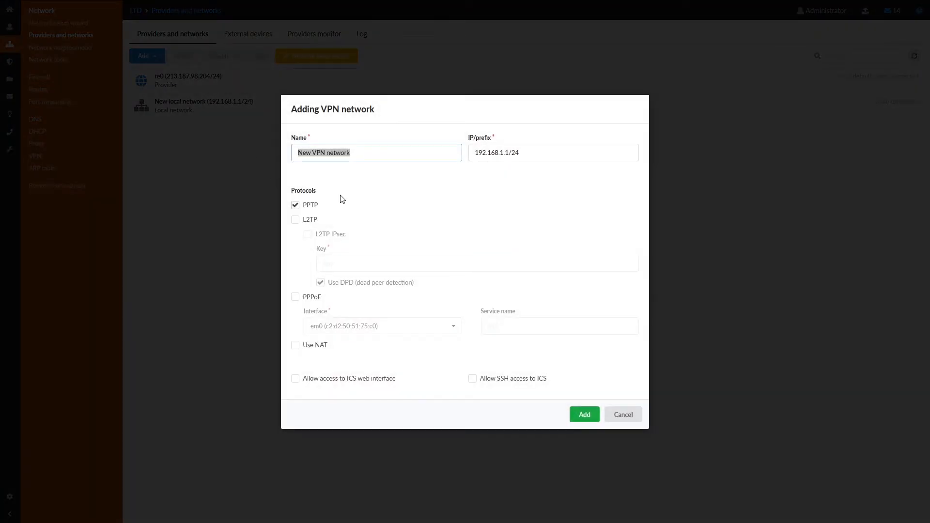
left_click(312, 205)
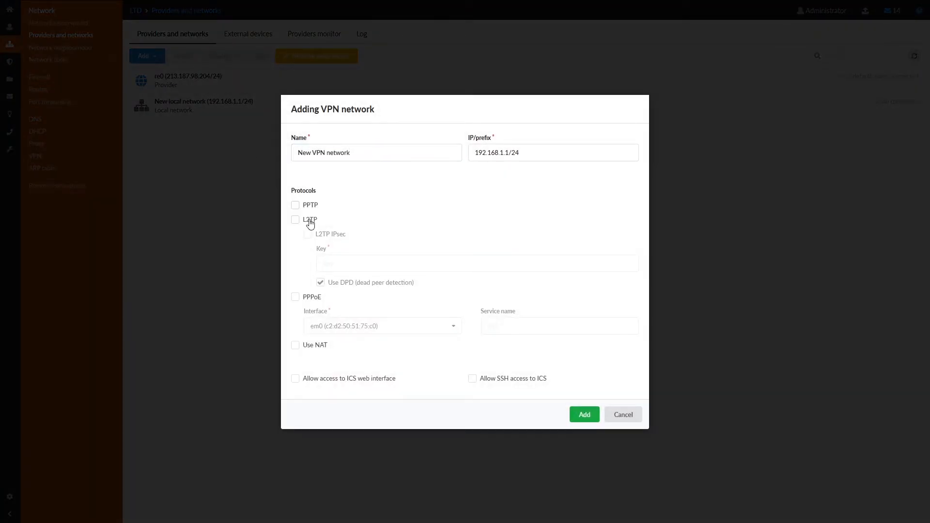
left_click(309, 220)
left_click(318, 234)
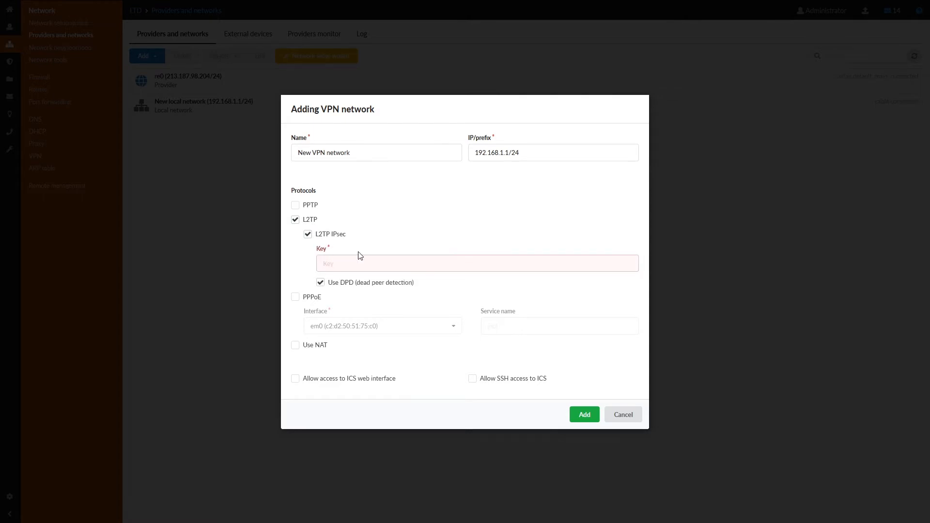
type("••••••••")
left_click(321, 353)
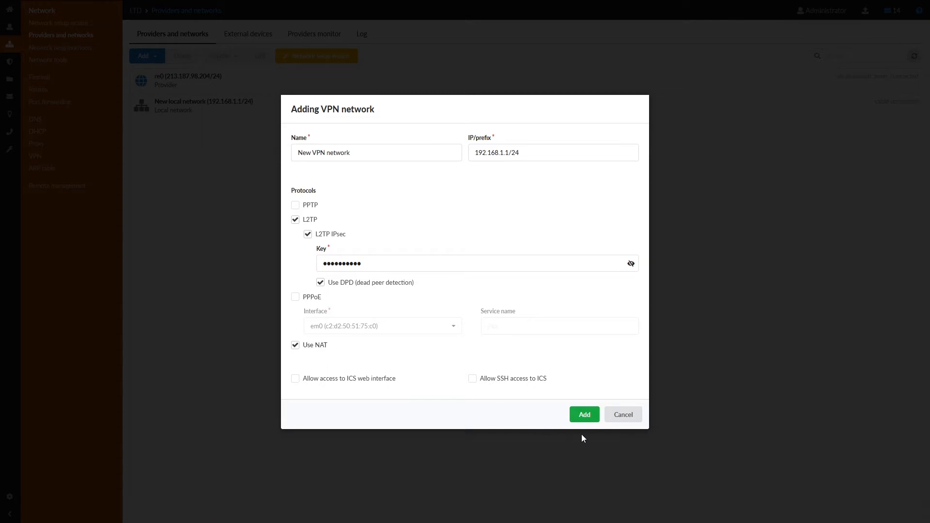
- Change the network address to 192.168.2.1/24 and create the VPN network
left_click_drag(502, 152, 503, 153)
left_click(503, 154)
key("BackSpace")
type("2")
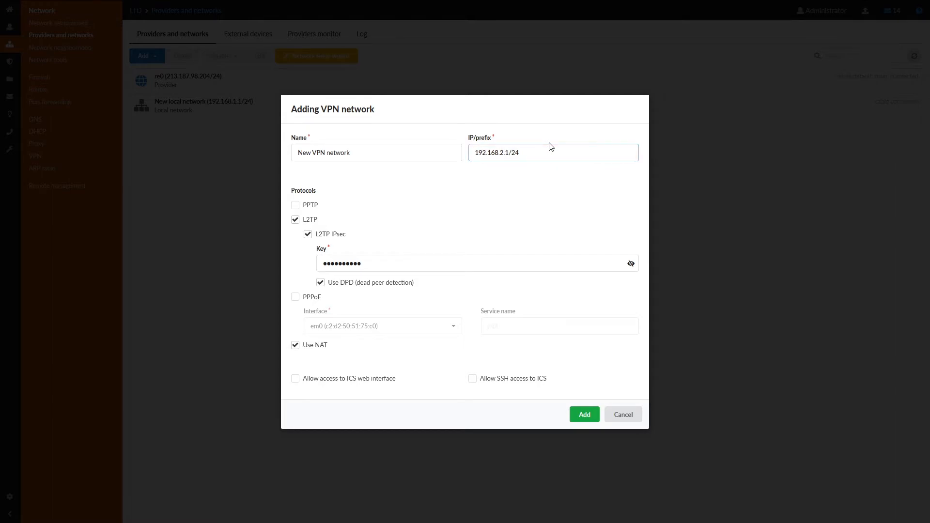
left_click(581, 410)
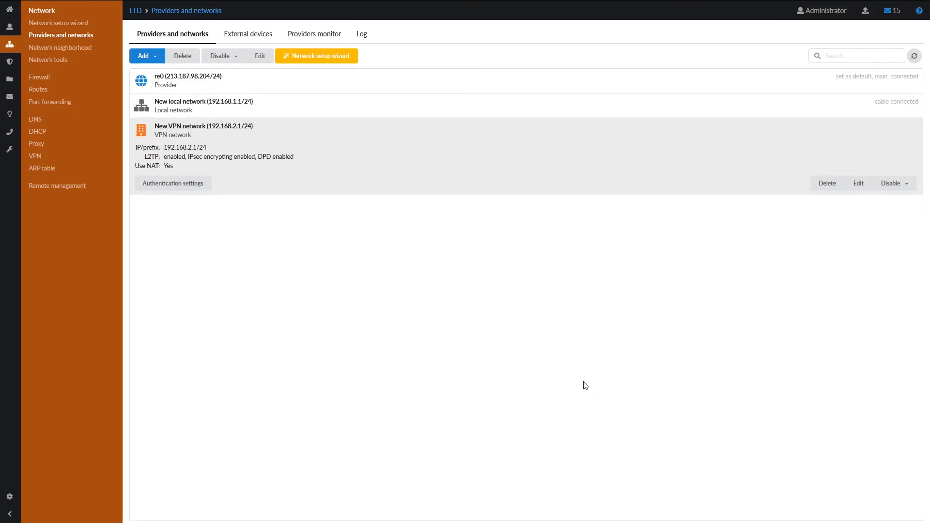
- Grant VPN User VPN access in the network's authentication settings and save
left_click(174, 185)
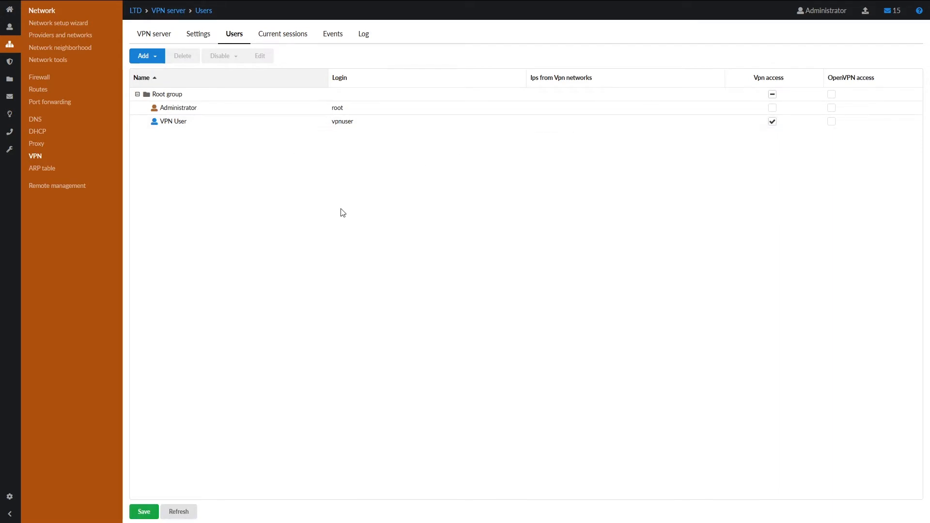
left_click(142, 511)
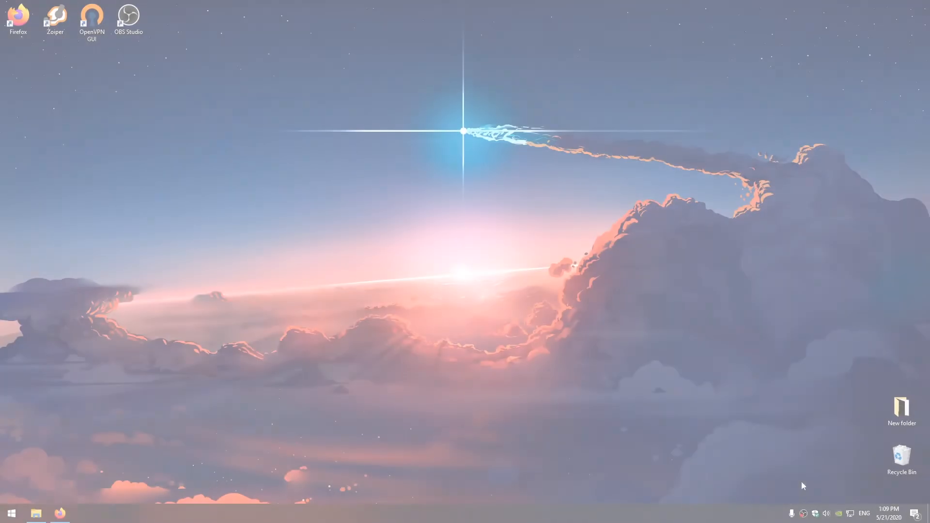
- Find Control Panel via search and go to Network and Internet's Network and Sharing Center
key("super")
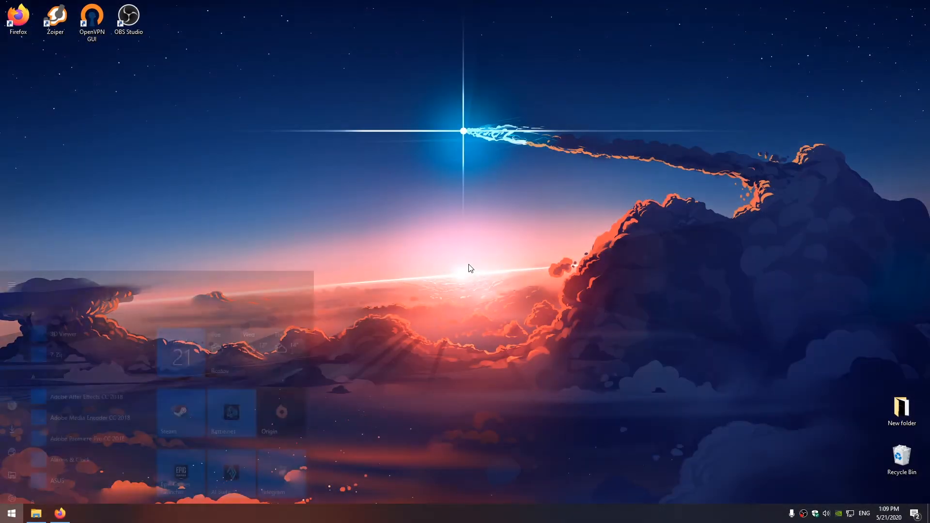
type("con")
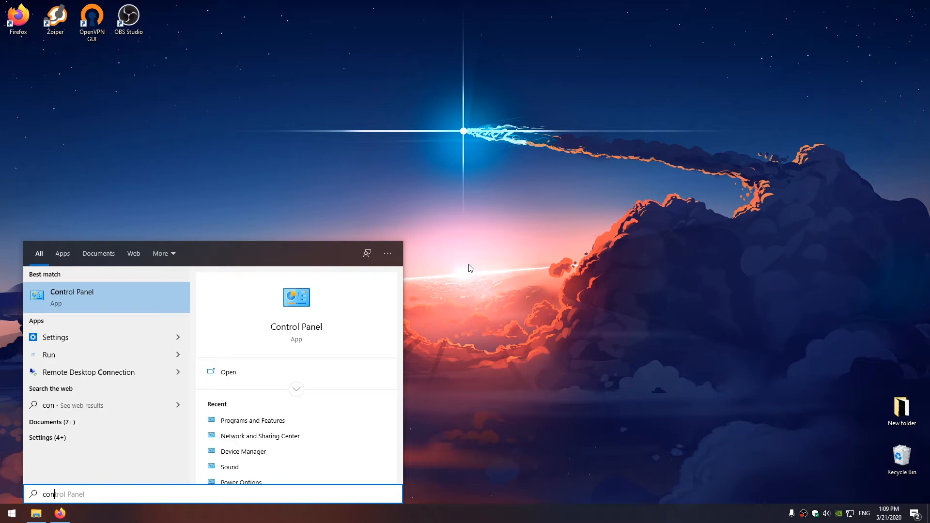
left_click(103, 303)
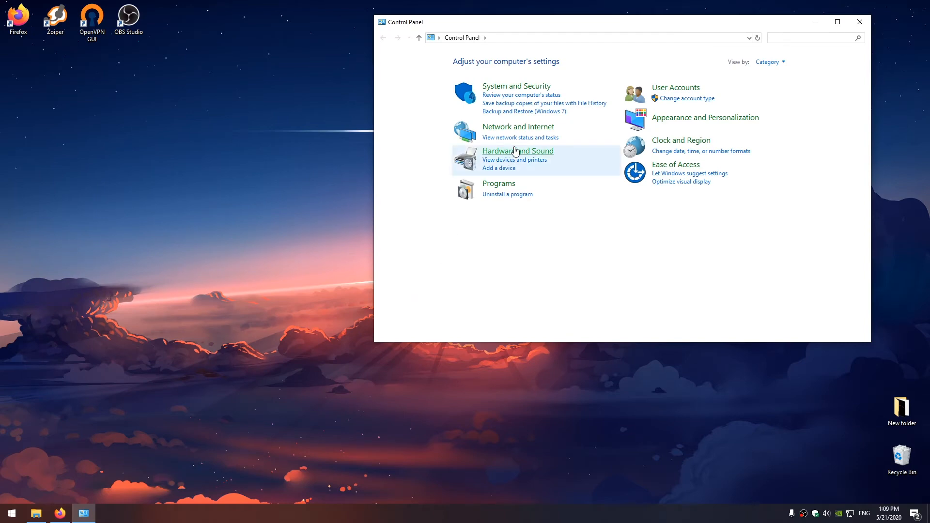
left_click(528, 129)
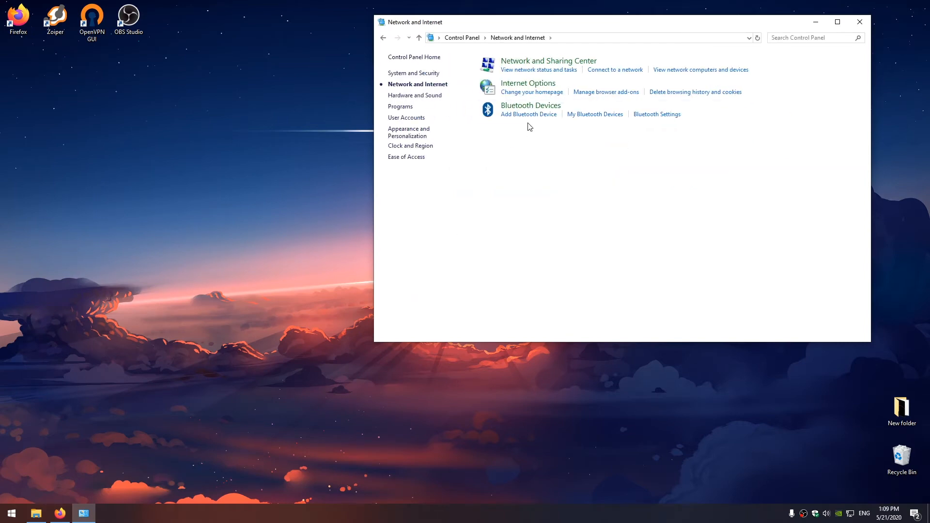
left_click(545, 65)
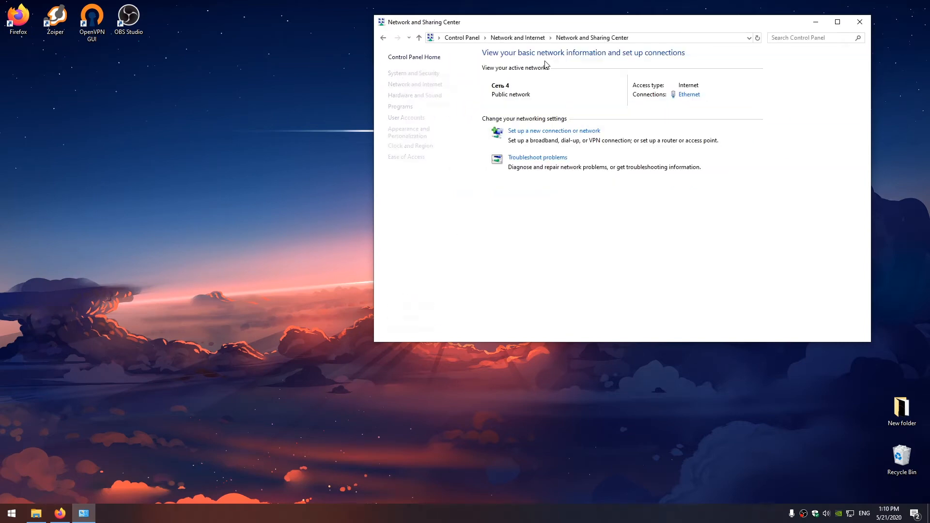
- Create a workplace VPN connection over the internet to server 213.187.98.204
left_click(528, 134)
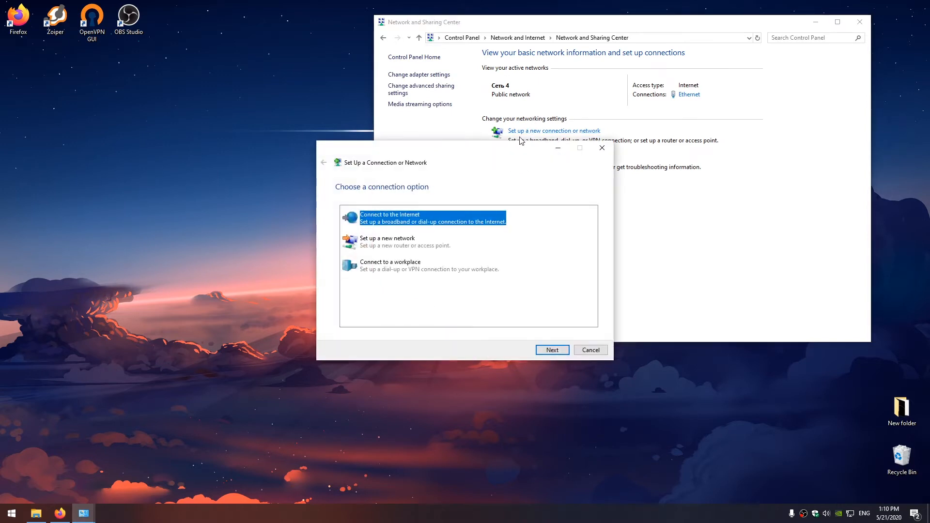
left_click_drag(513, 159, 536, 94)
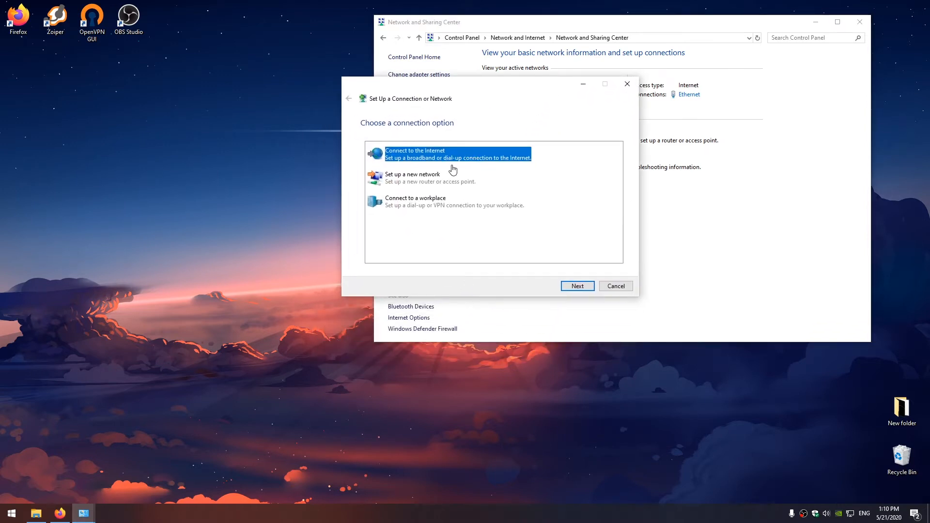
left_click(436, 210)
left_click(578, 287)
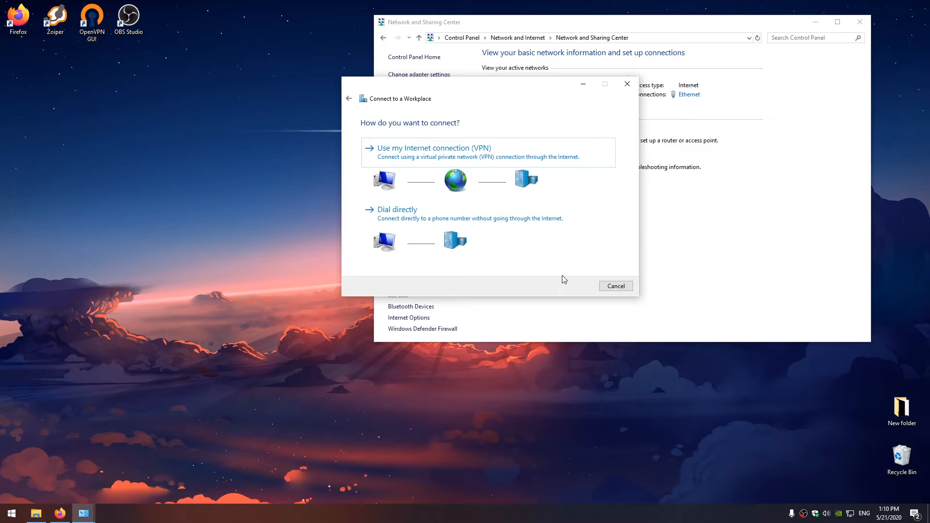
left_click(532, 163)
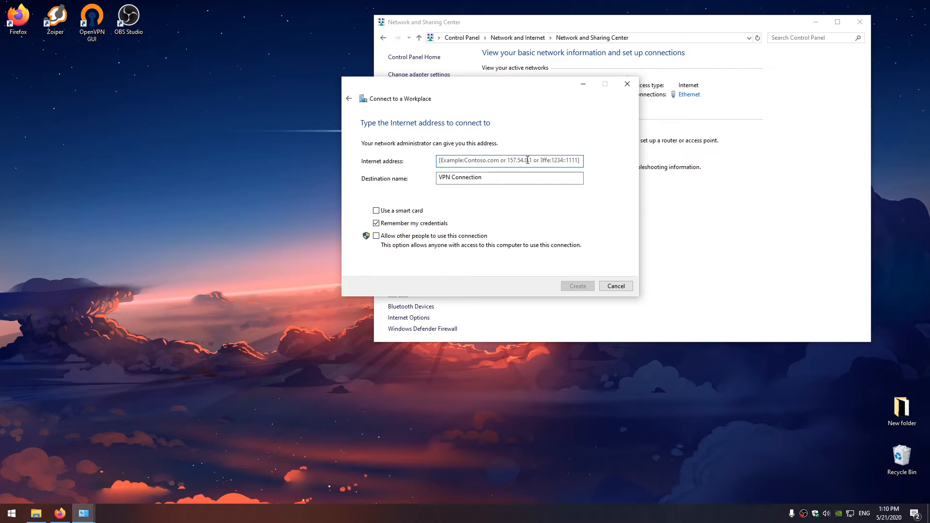
type("213.")
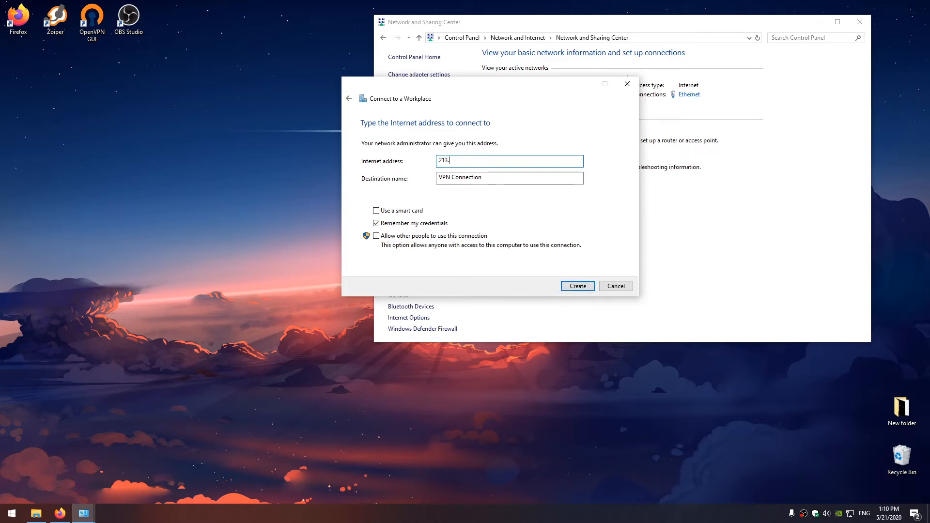
type("187.98.204")
left_click(574, 287)
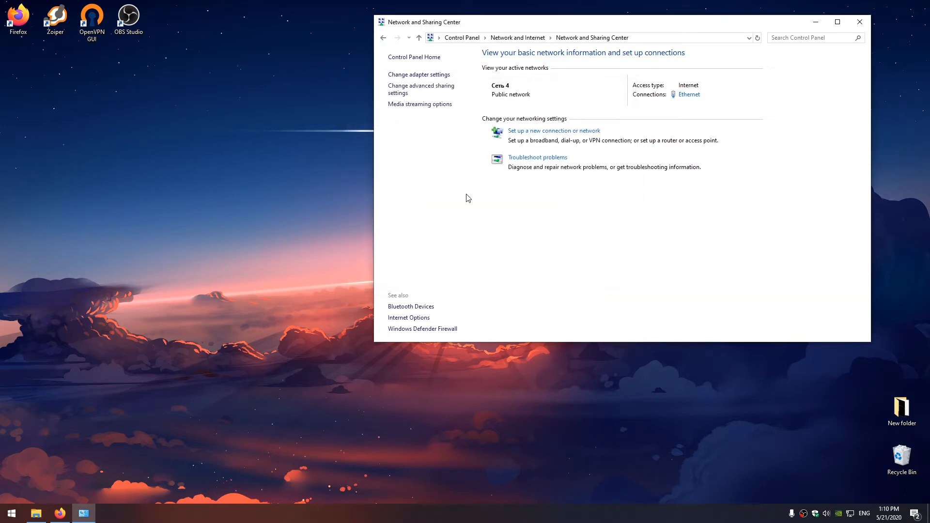
- Set the VPN Connection adapter's VPN type to L2TP/IPsec in its Security properties
left_click(408, 76)
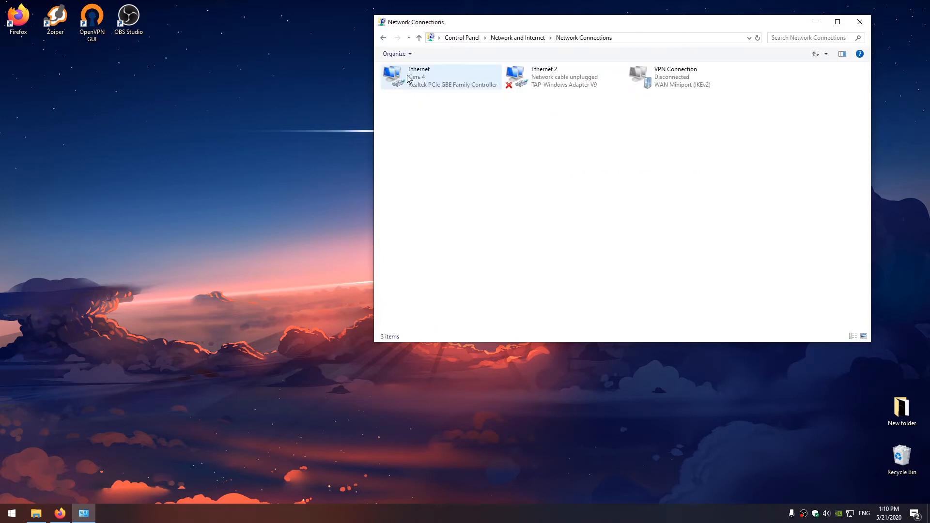
left_click(648, 79)
right_click(647, 79)
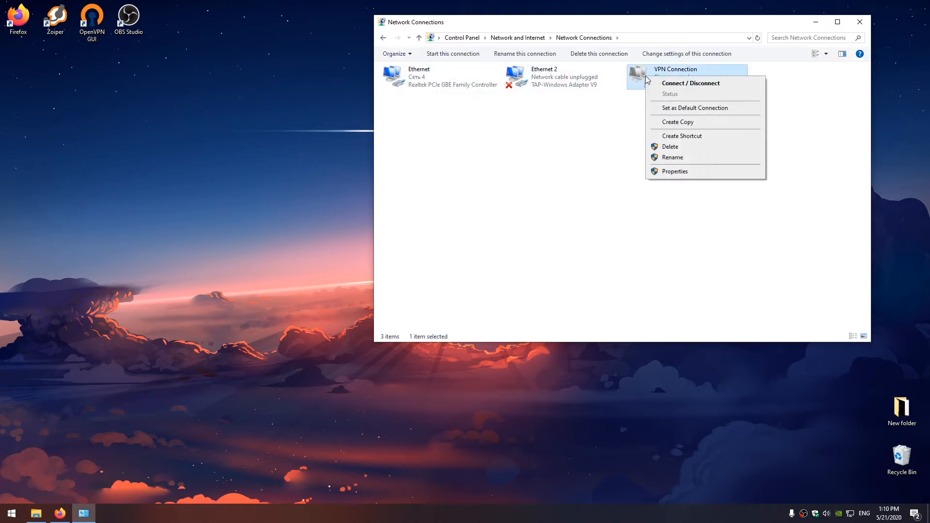
left_click(699, 173)
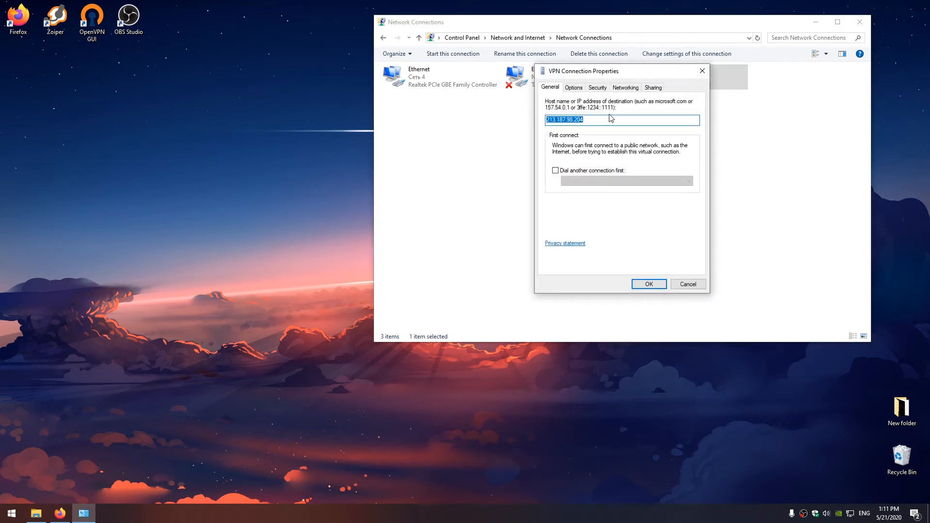
left_click(599, 90)
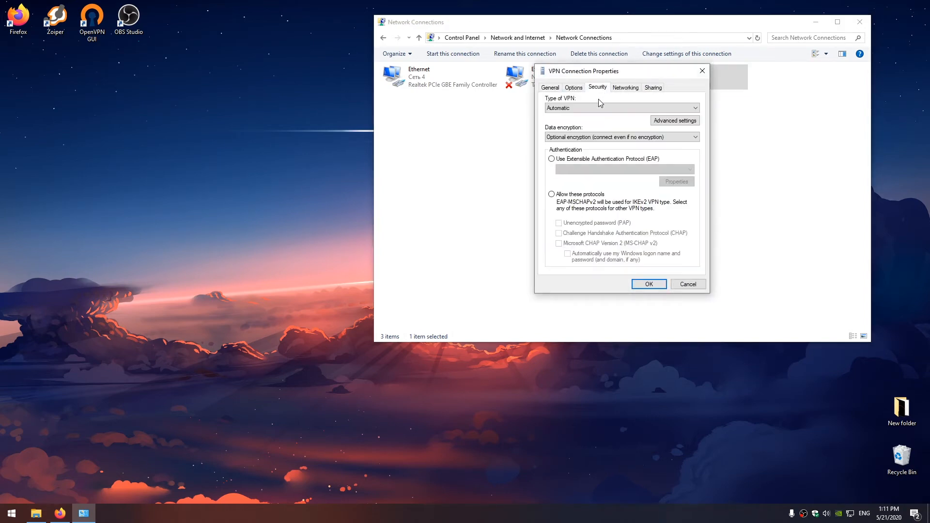
left_click(597, 106)
left_click(596, 129)
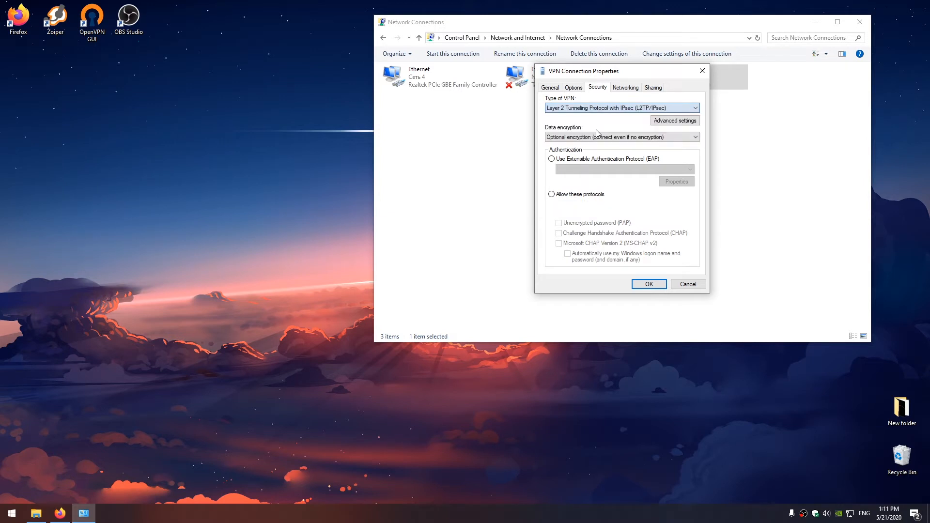
- Use a preshared key for L2TP authentication and save the security settings
left_click(656, 121)
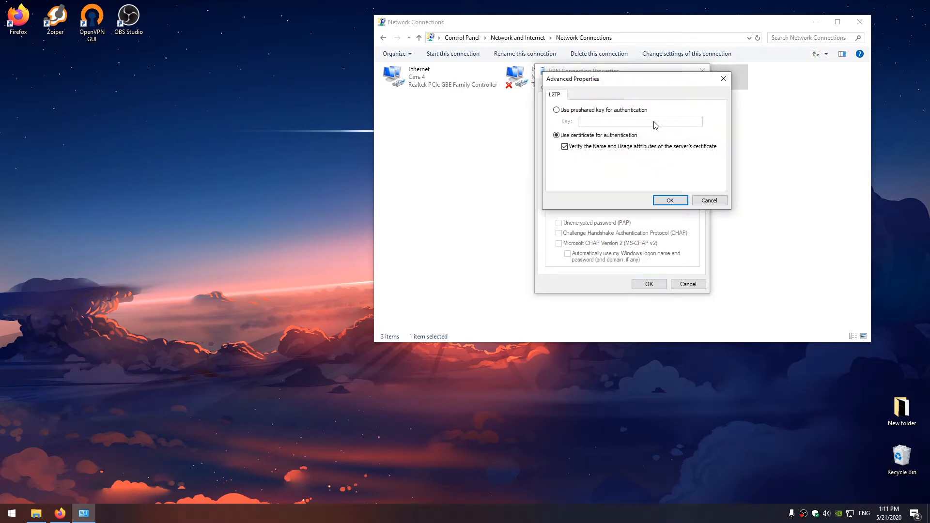
left_click(622, 112)
type("123")
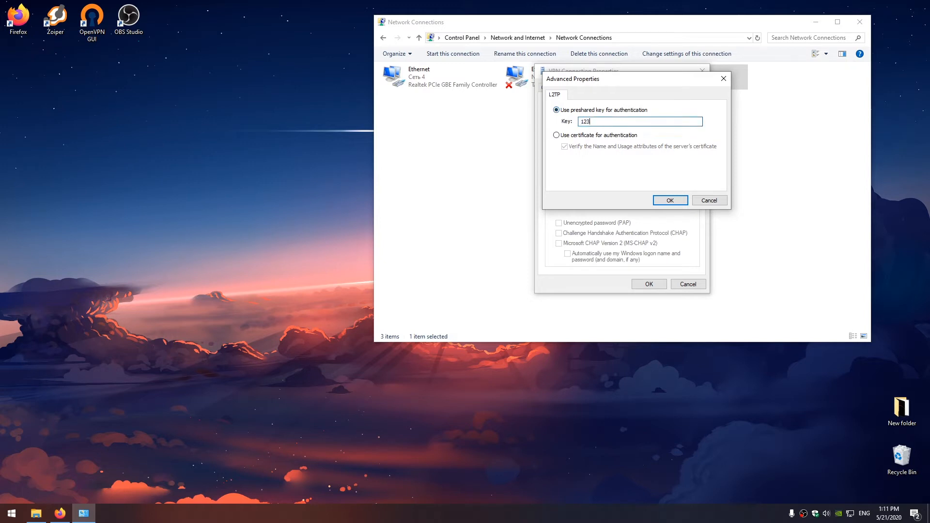
type("4567890")
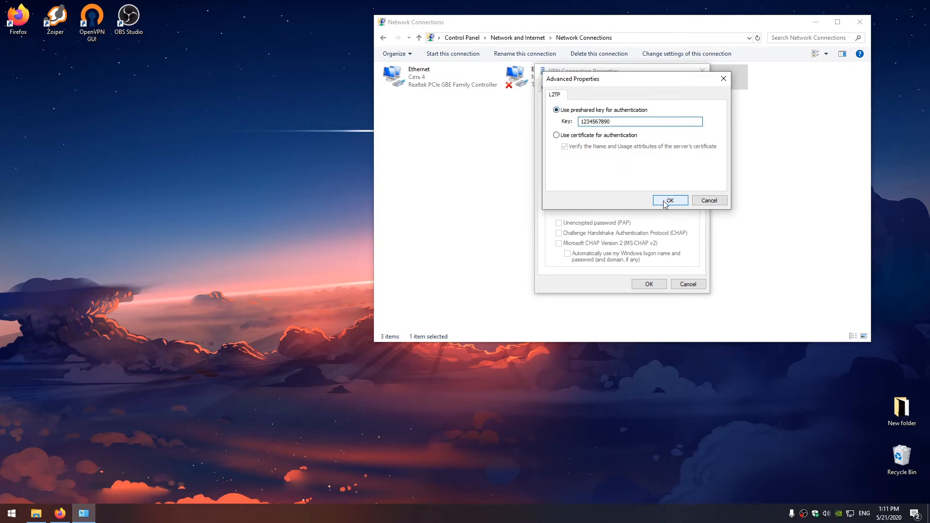
left_click(666, 201)
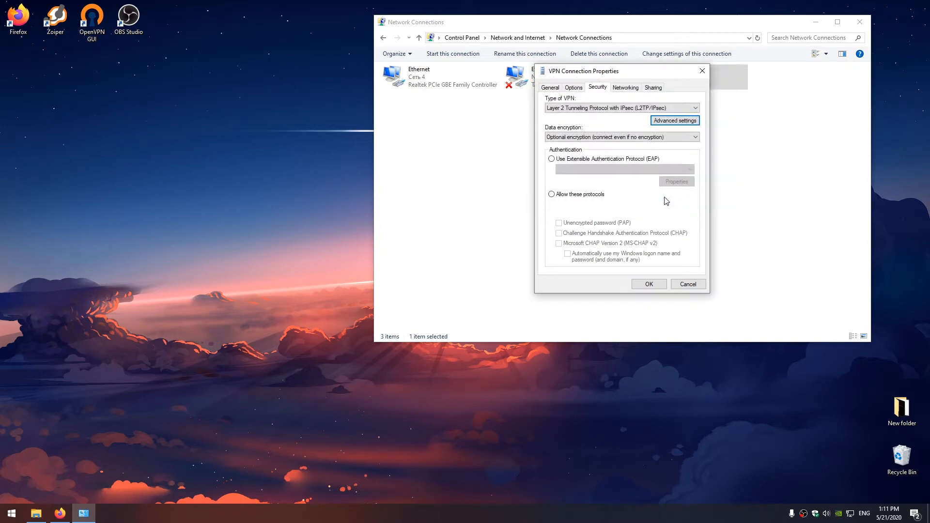
left_click(649, 284)
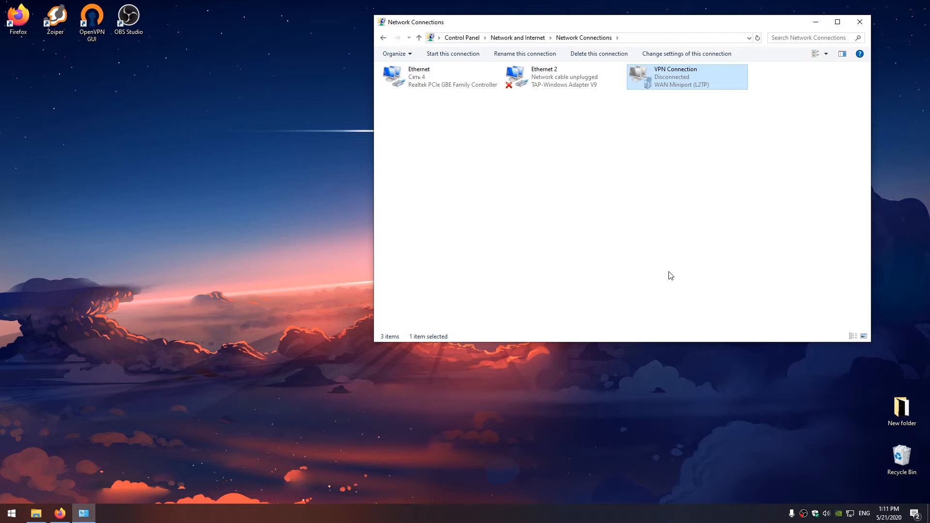
- Connect VPN Connection from the network tray, signing in with the VPN user's name and password
left_click(670, 276)
left_click(792, 437)
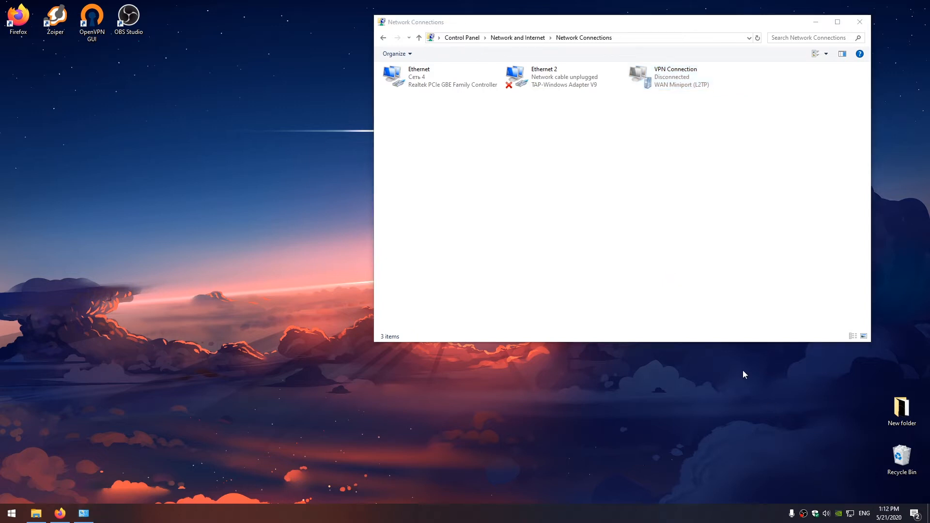
left_click(850, 513)
left_click(810, 397)
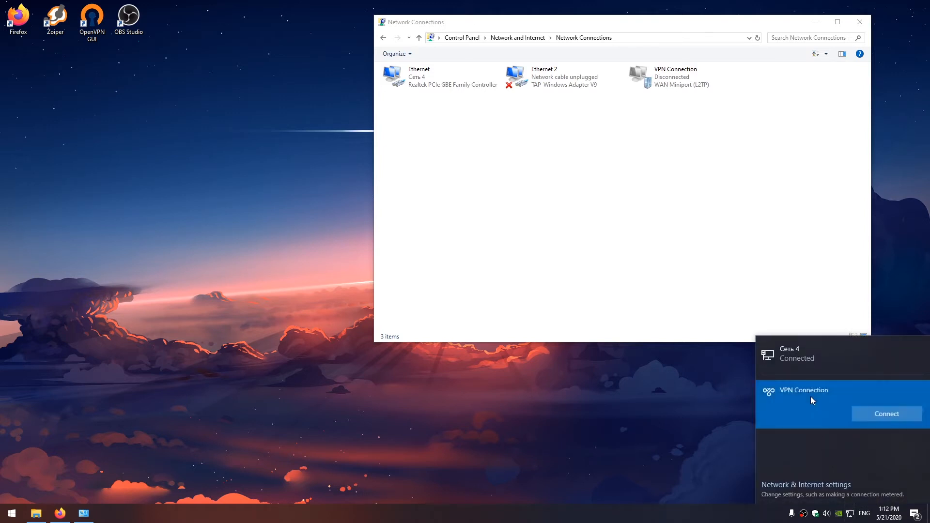
left_click(861, 415)
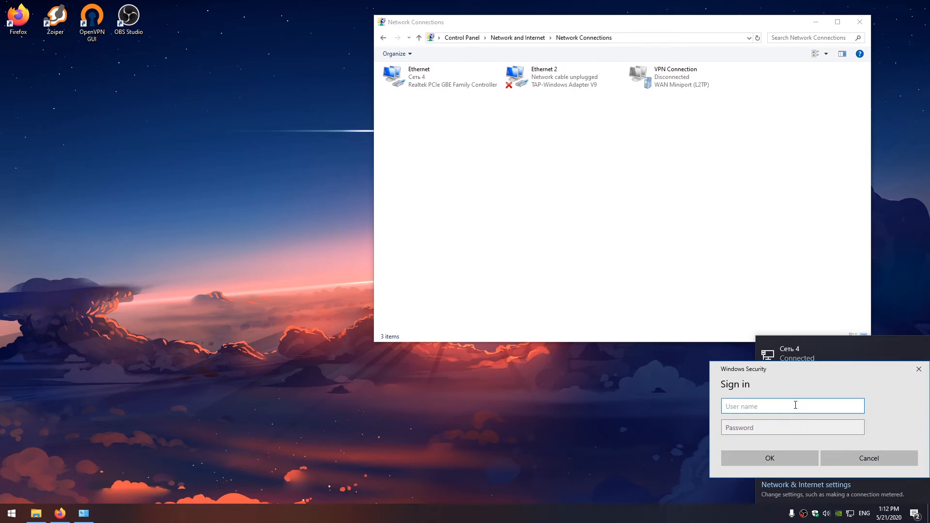
type("vpnuser")
key("Tab")
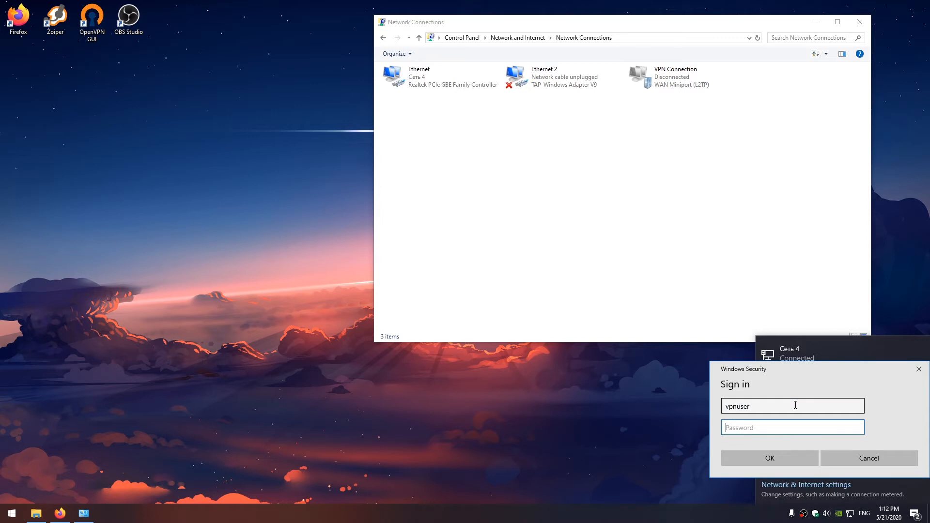
type("*******")
left_click(777, 461)
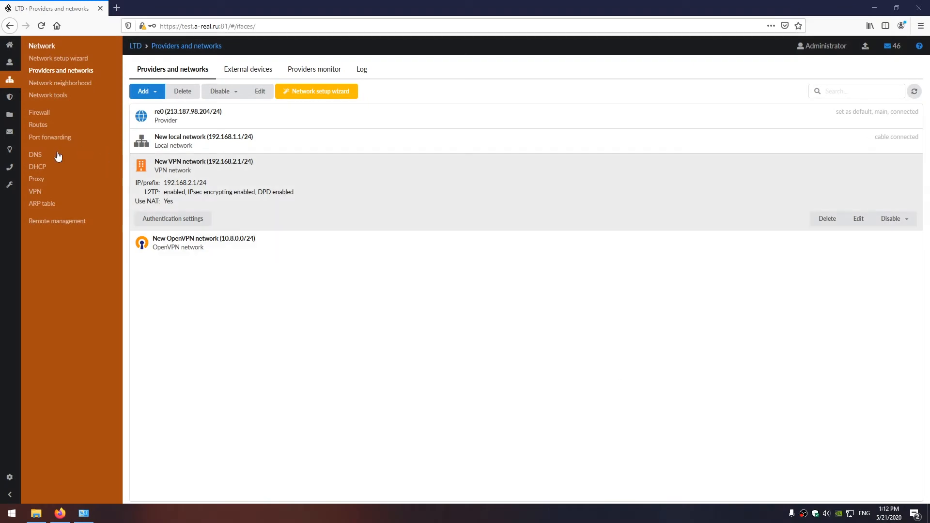
- View the VPN server's current sessions and expand the 192.168.2.254 session
left_click(35, 192)
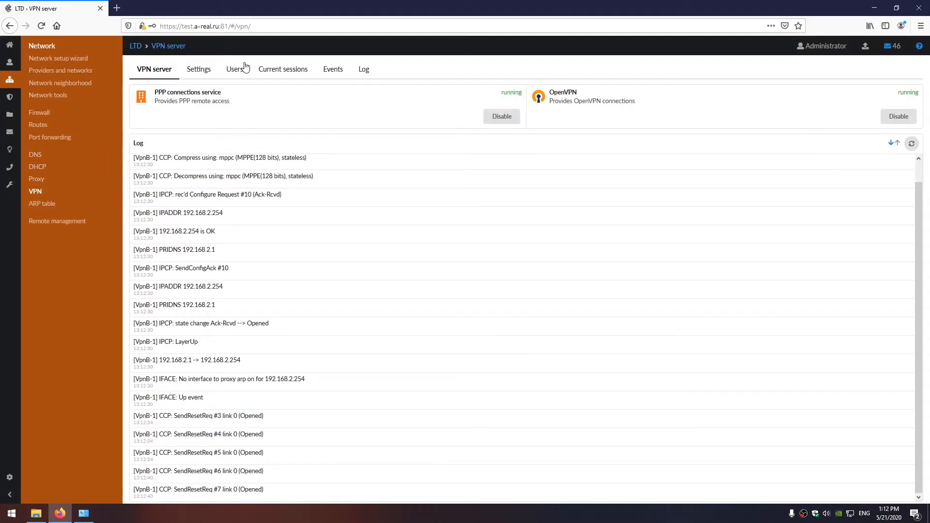
left_click(269, 70)
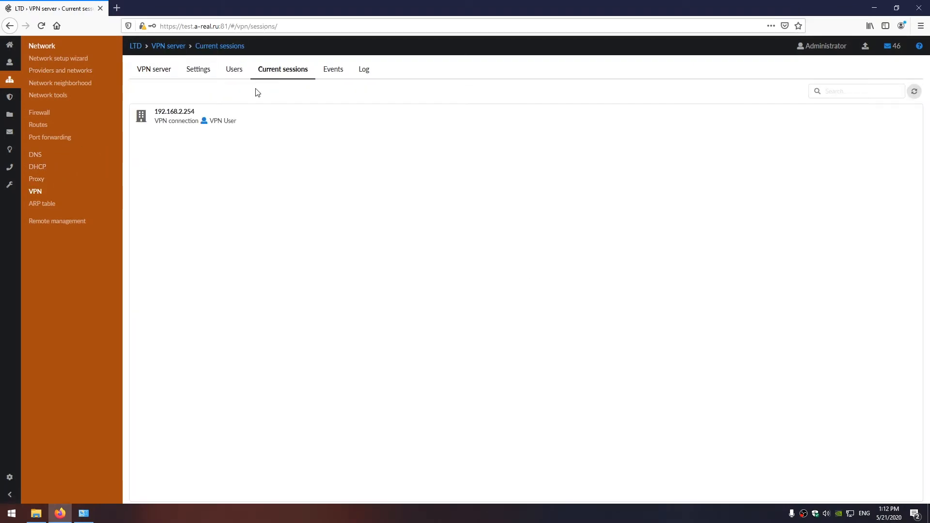
left_click(256, 112)
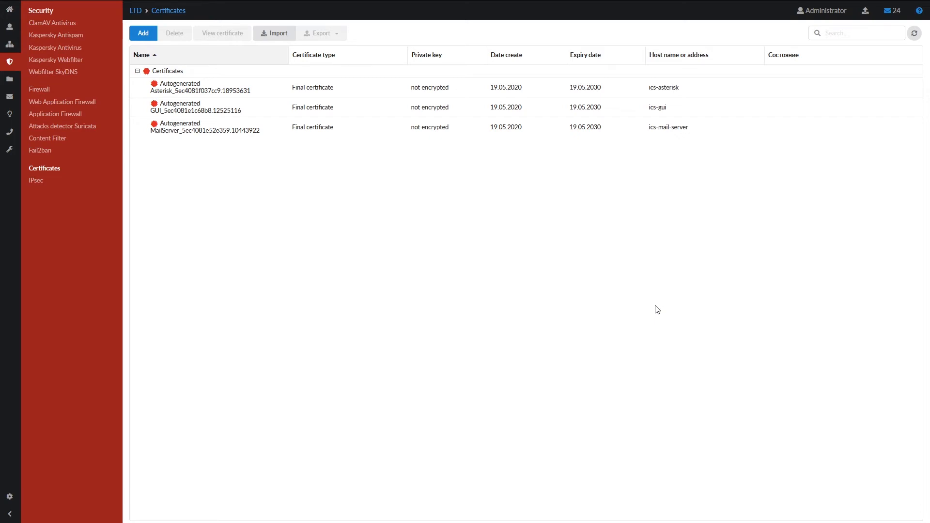
- Add CA certificate OpenVPN-ca with country AC and an unencrypted private key
left_click(144, 33)
type("OpenVPN-ca")
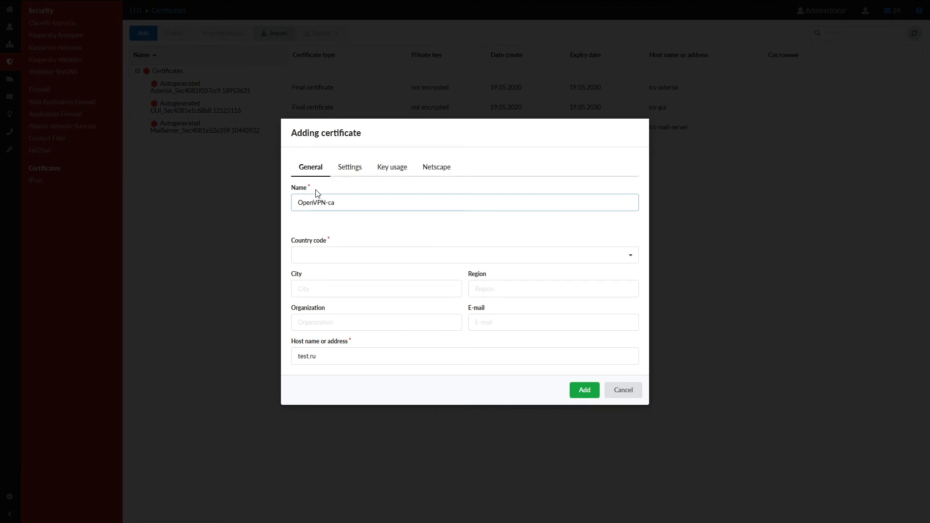
left_click(321, 259)
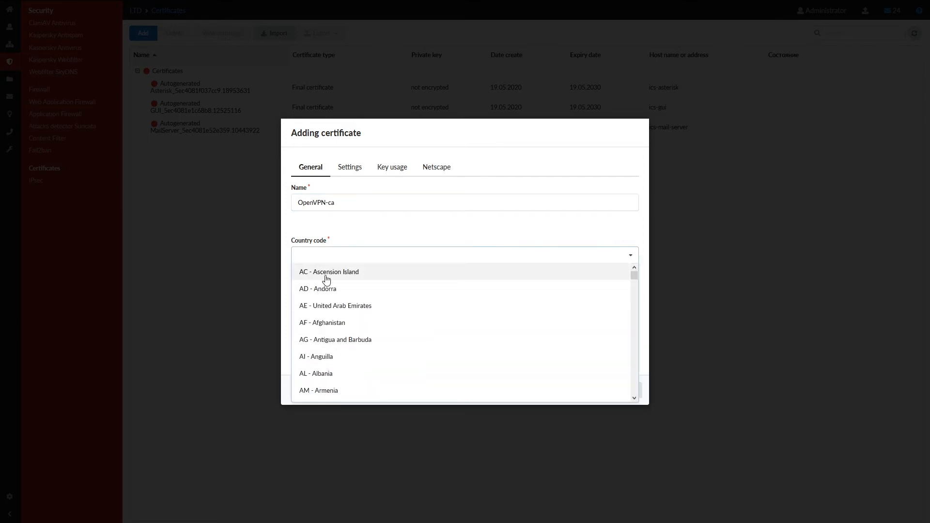
left_click(326, 271)
left_click(352, 167)
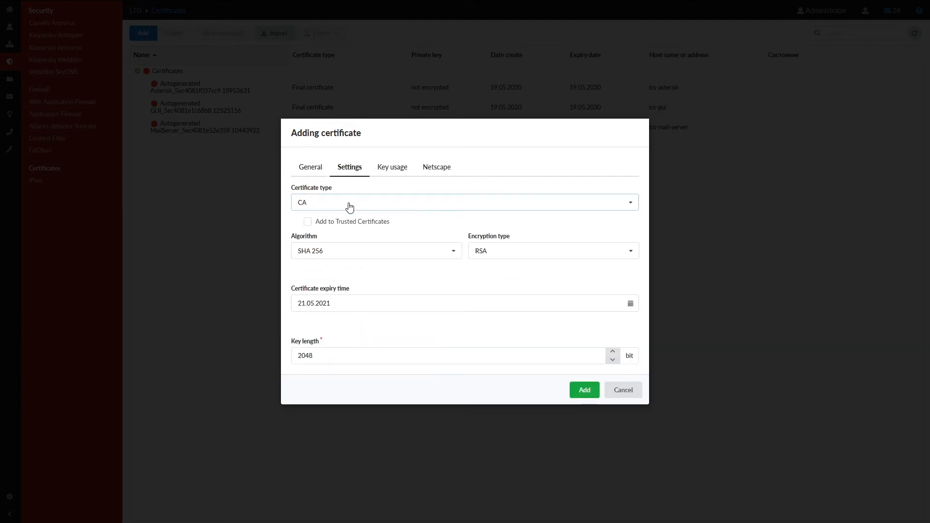
left_click(588, 394)
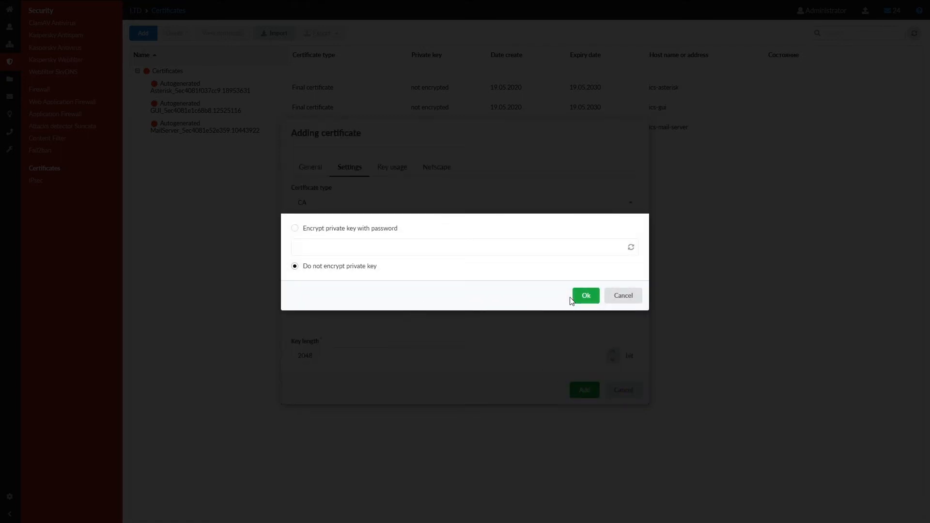
left_click(584, 298)
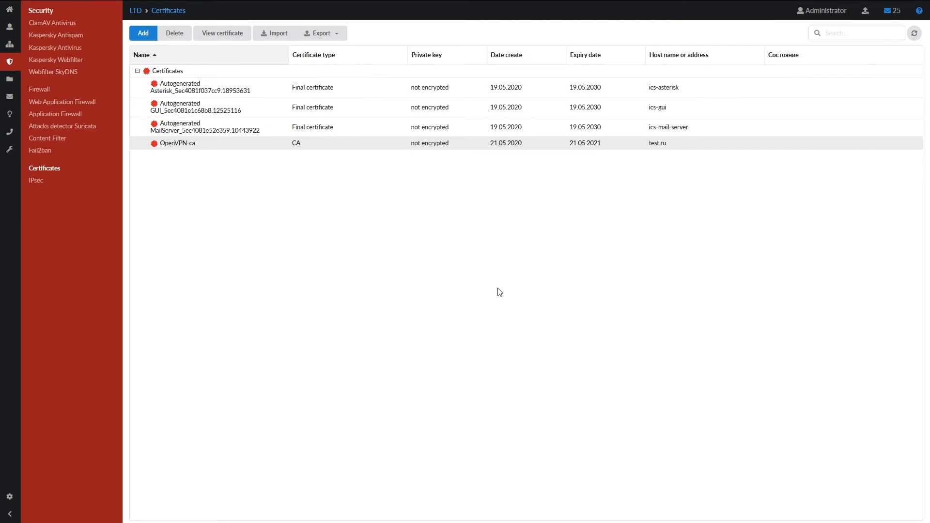
- Start a new certificate named OpenVPN-server with country AC - Ascension Island
left_click(146, 34)
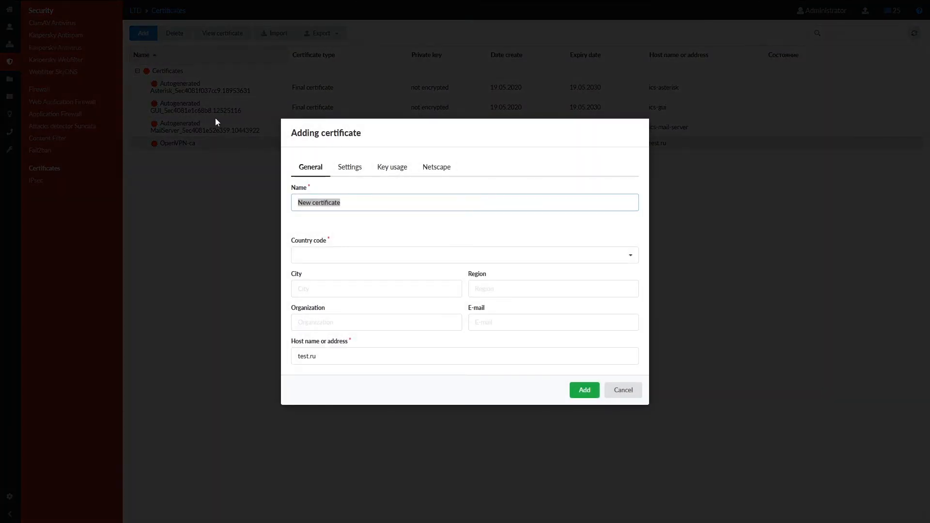
type("OpenVPN-server")
left_click(336, 252)
left_click(333, 279)
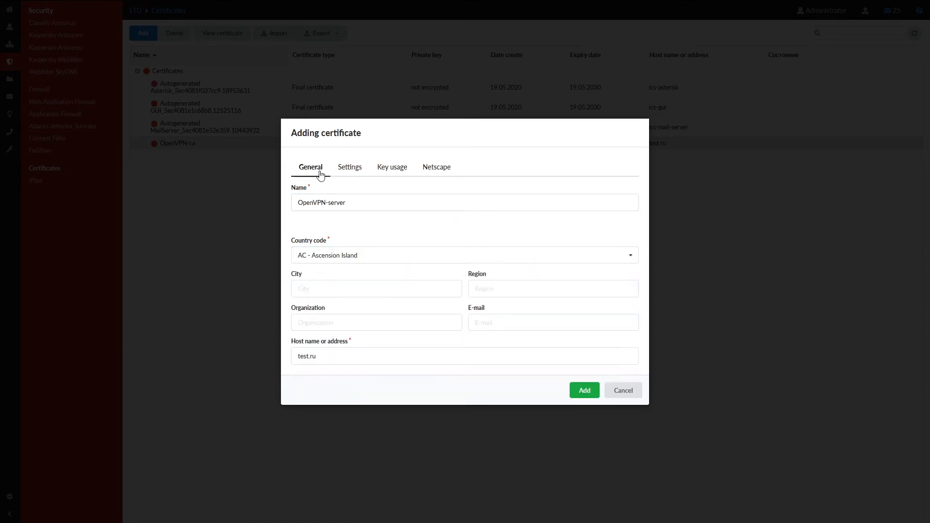
left_click(357, 169)
- Make it a final certificate with VPN server key usage and create it with an unencrypted key
left_click(352, 207)
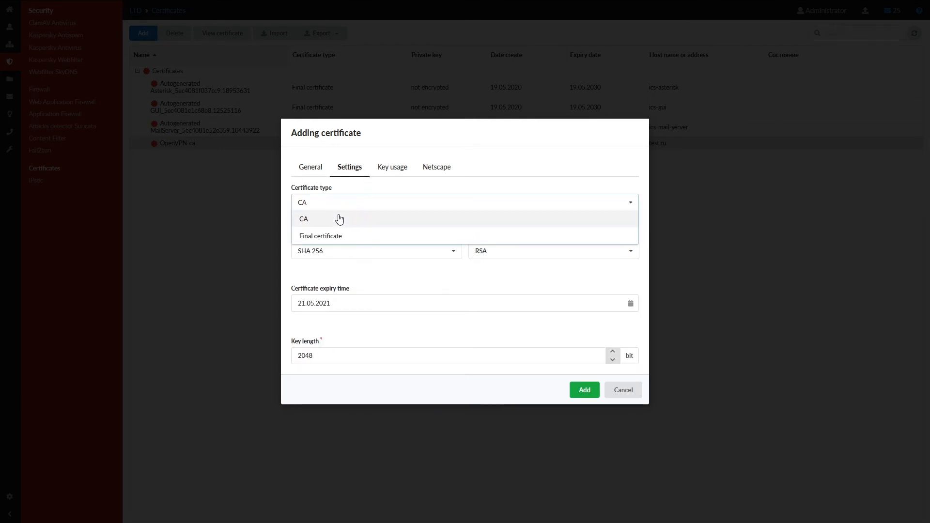
left_click(338, 237)
left_click(392, 168)
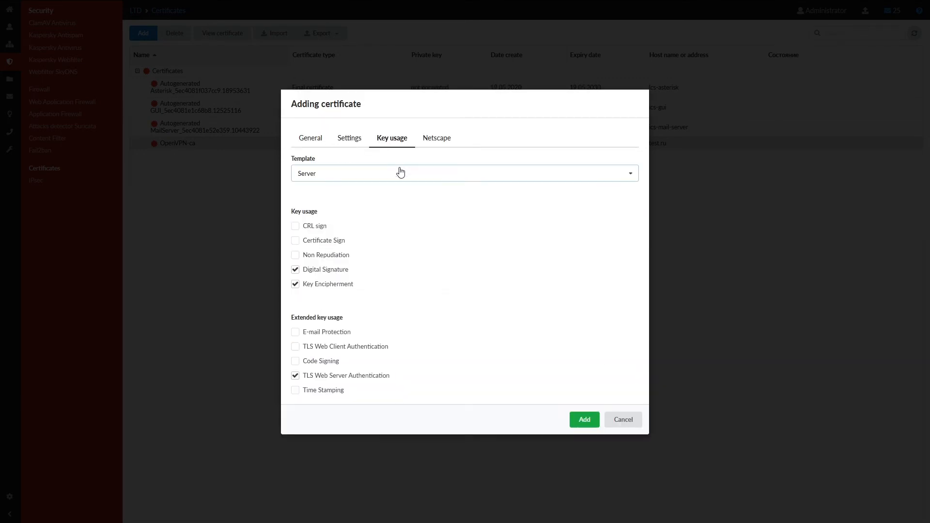
left_click(382, 174)
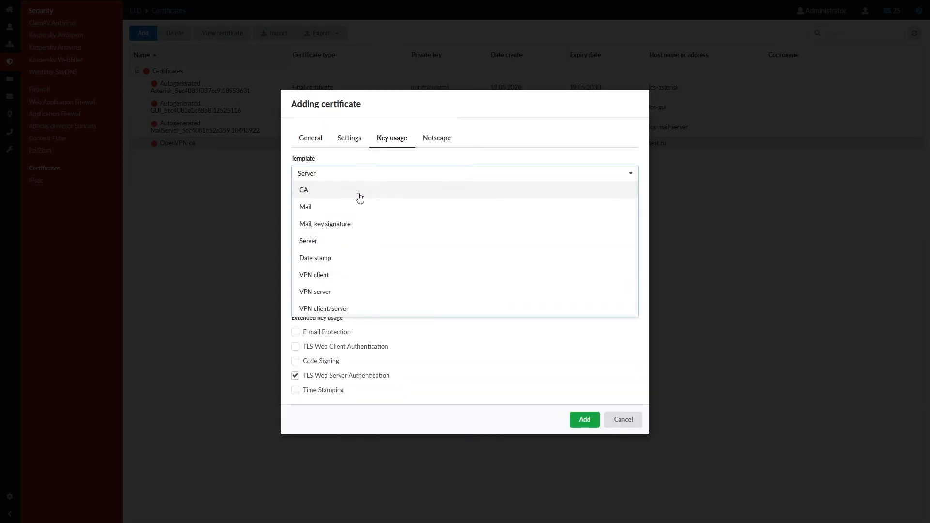
left_click(341, 290)
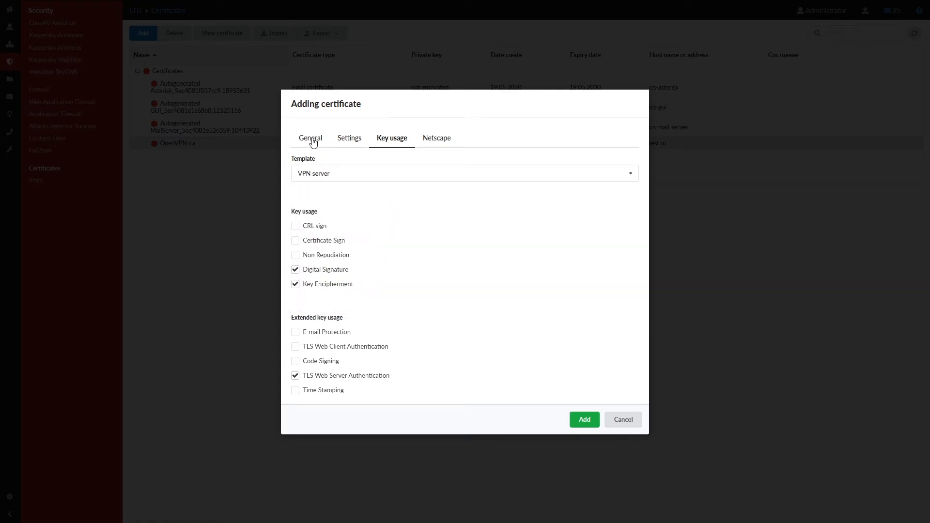
left_click(584, 419)
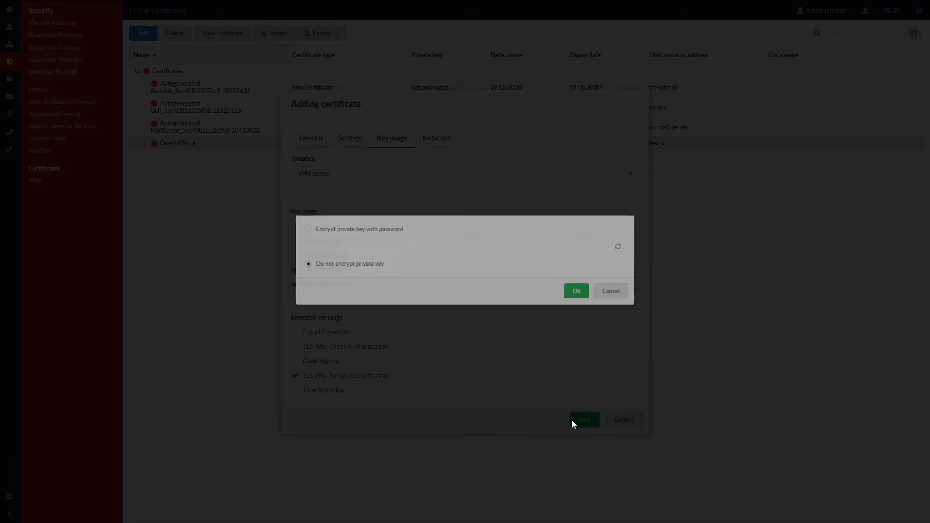
left_click(582, 296)
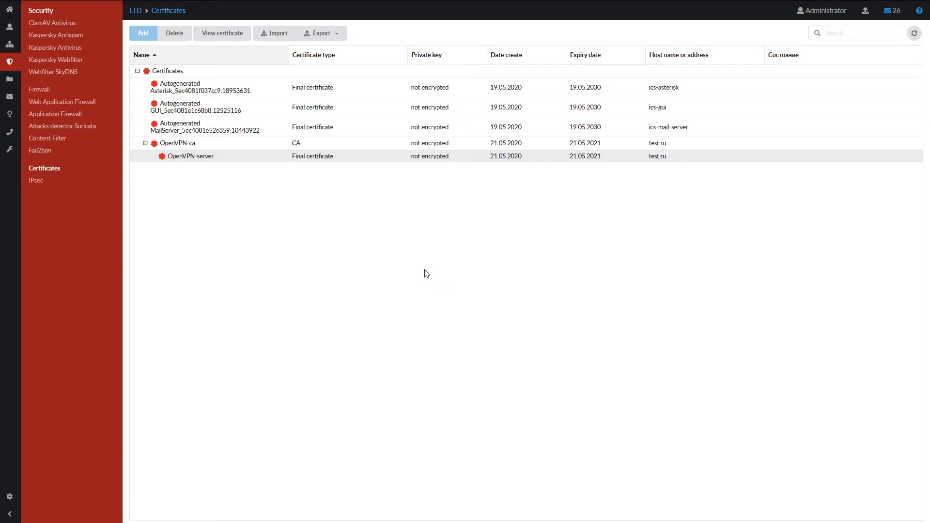
- Begin adding a new OpenVPN network from Providers and networks
left_click(9, 44)
left_click(70, 38)
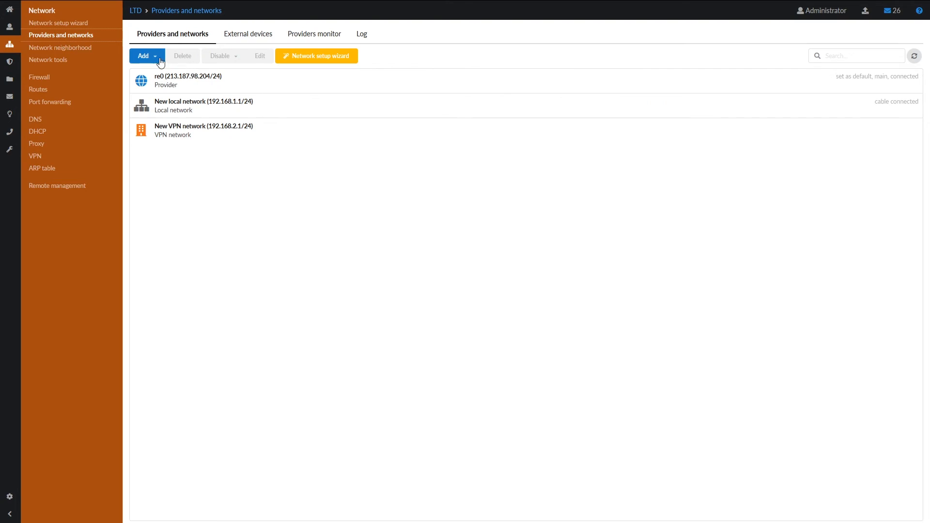
left_click(152, 57)
mouse_move(156, 77)
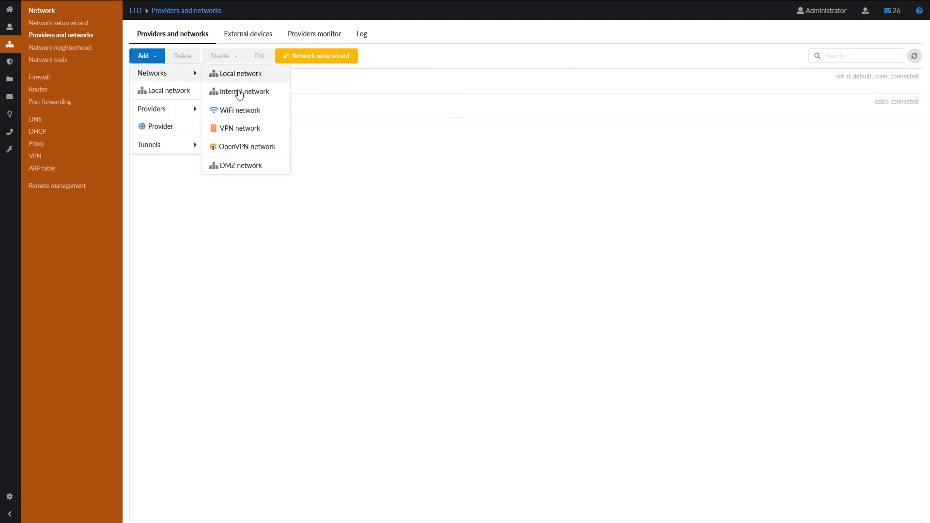
left_click(246, 147)
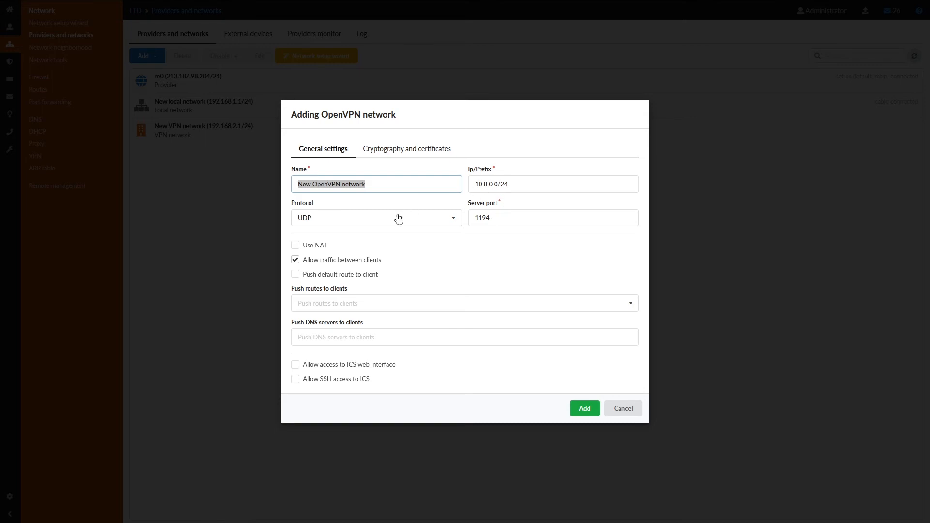
- Use OpenVPN-ca as root certificate and OpenVPN-server as the VPN server certificate
left_click(391, 154)
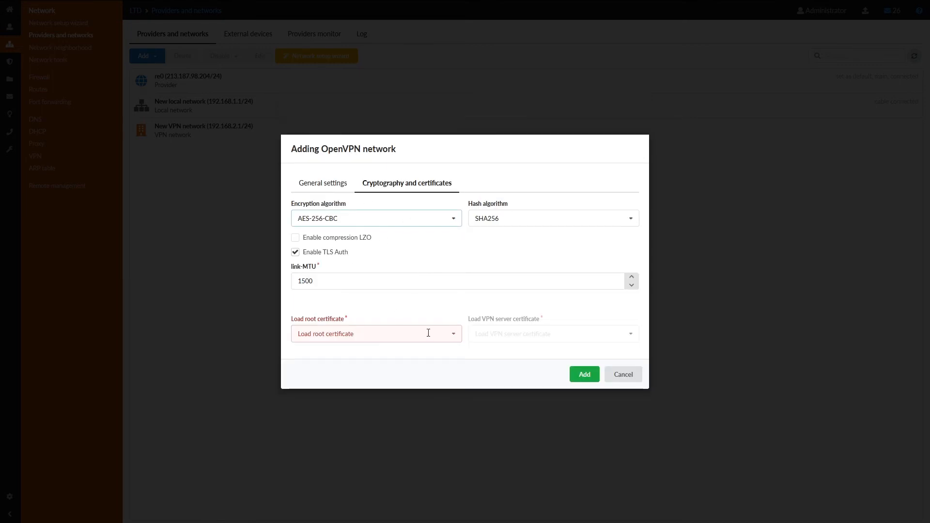
left_click(453, 334)
left_click(299, 135)
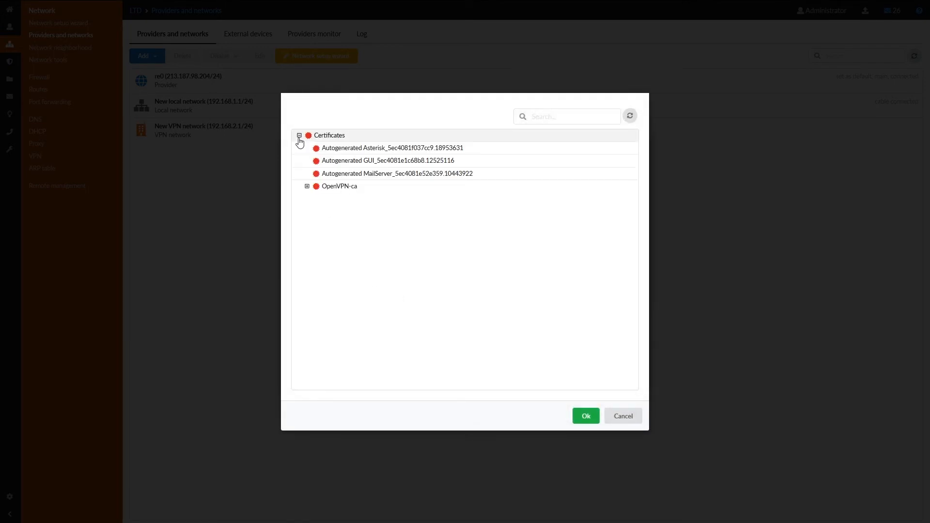
left_click(307, 186)
double_click(351, 192)
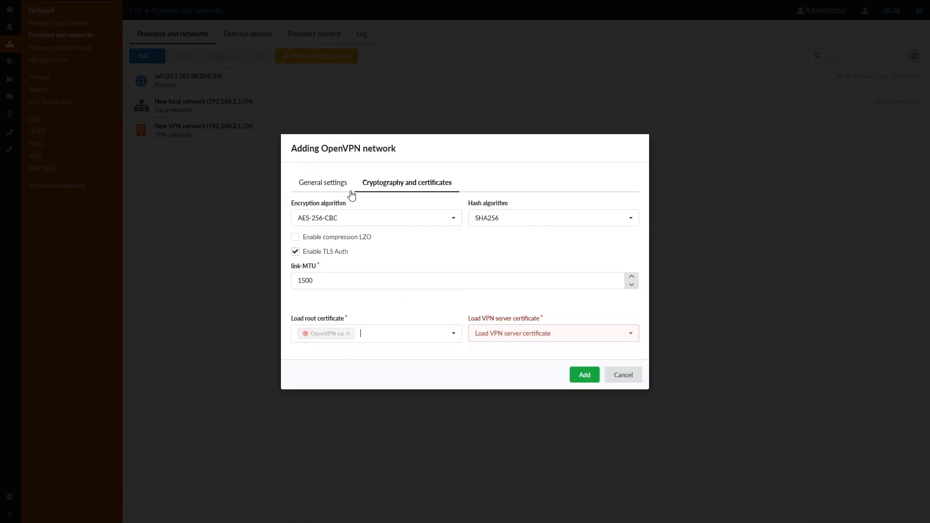
left_click(536, 335)
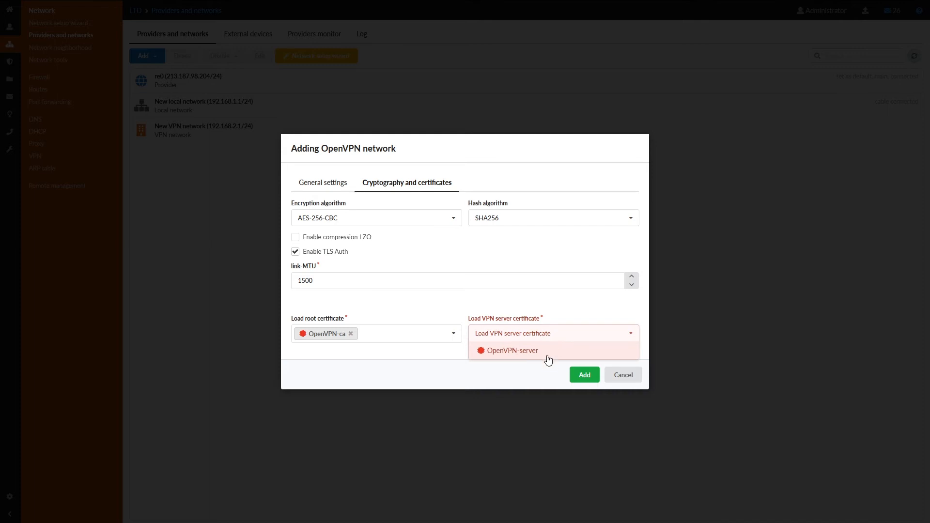
left_click(548, 350)
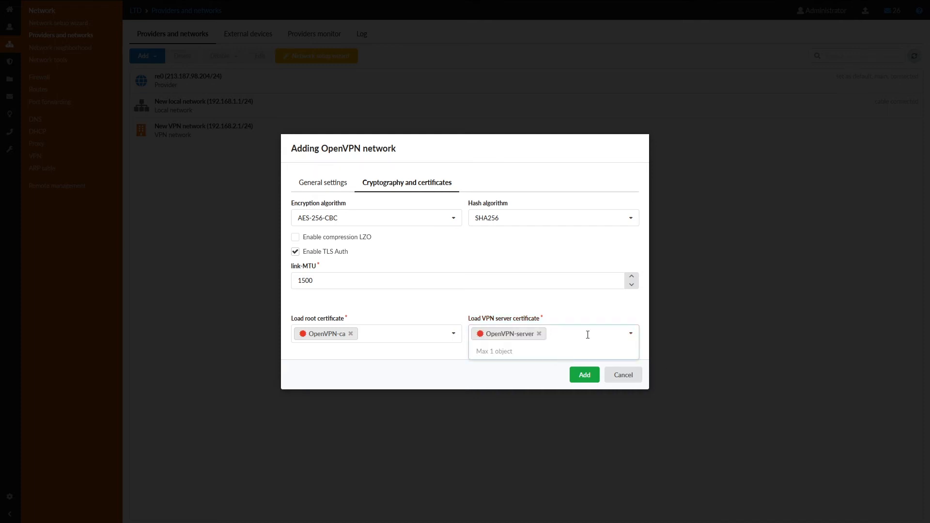
left_click(519, 303)
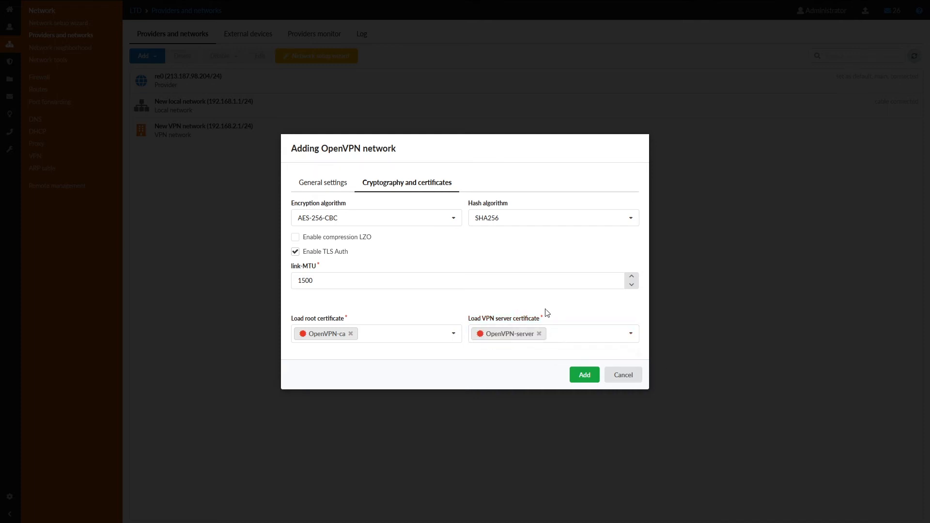
- Push the default route plus New local network and New VPN network routes, then create the network
left_click(329, 184)
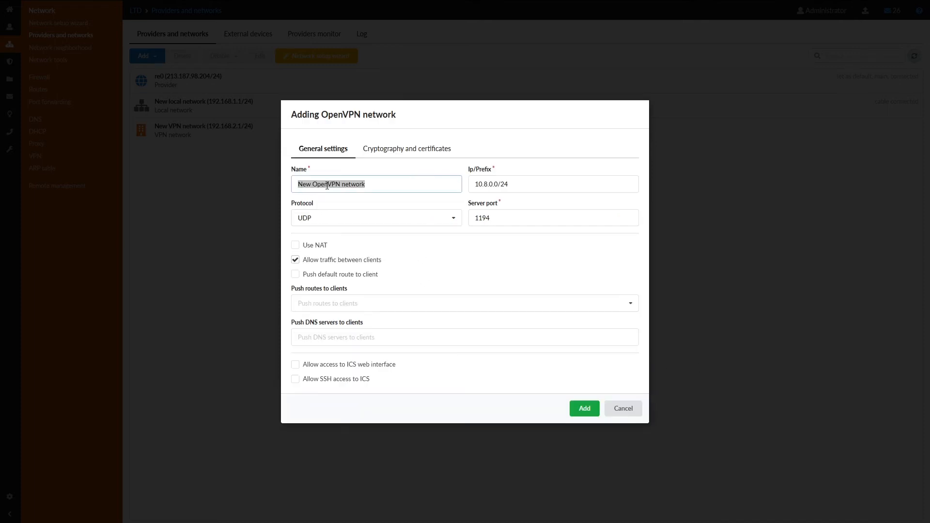
left_click(320, 274)
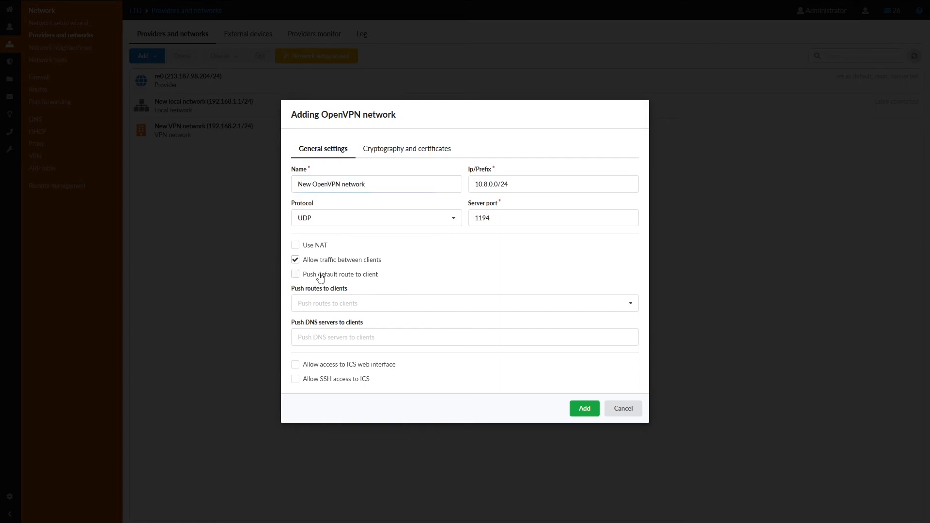
left_click(496, 309)
left_click(409, 320)
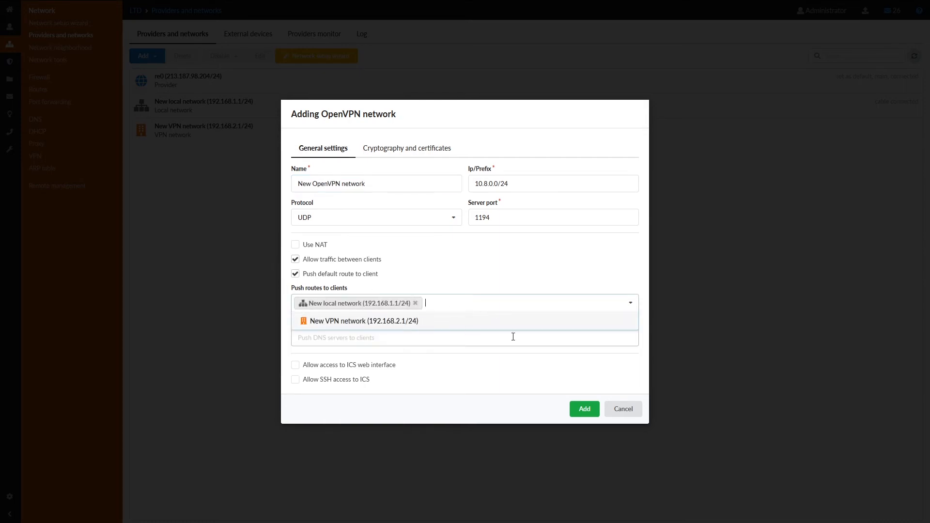
left_click(426, 321)
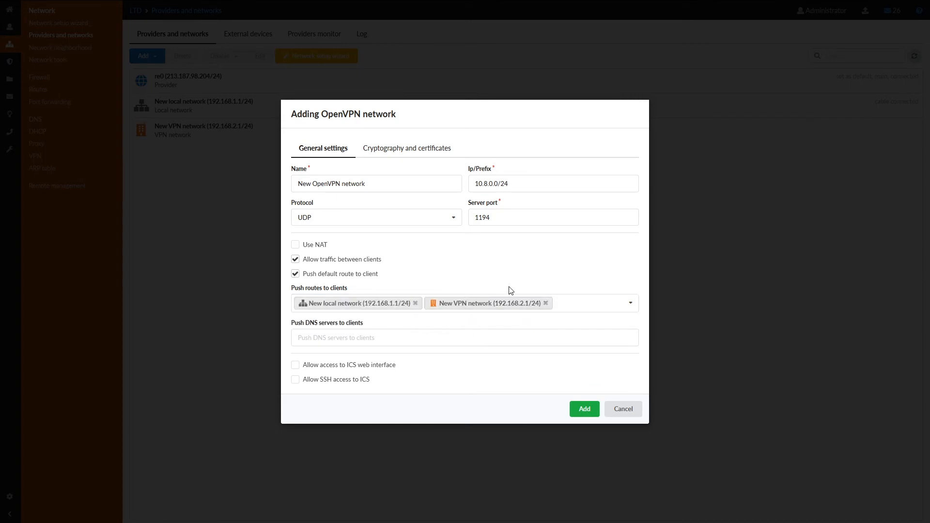
left_click(584, 409)
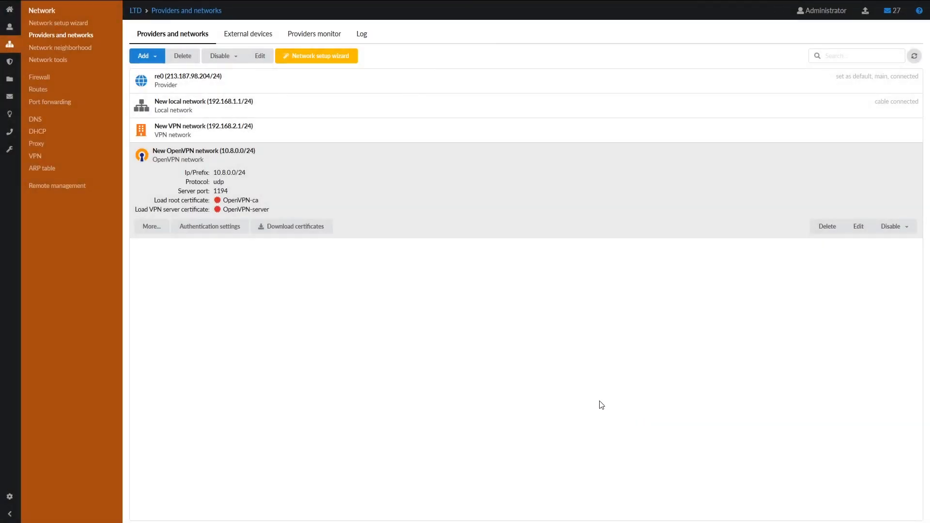
- Grant VPN User OpenVPN access on New OpenVPN network (10.8.0.0/24) and save
left_click(216, 227)
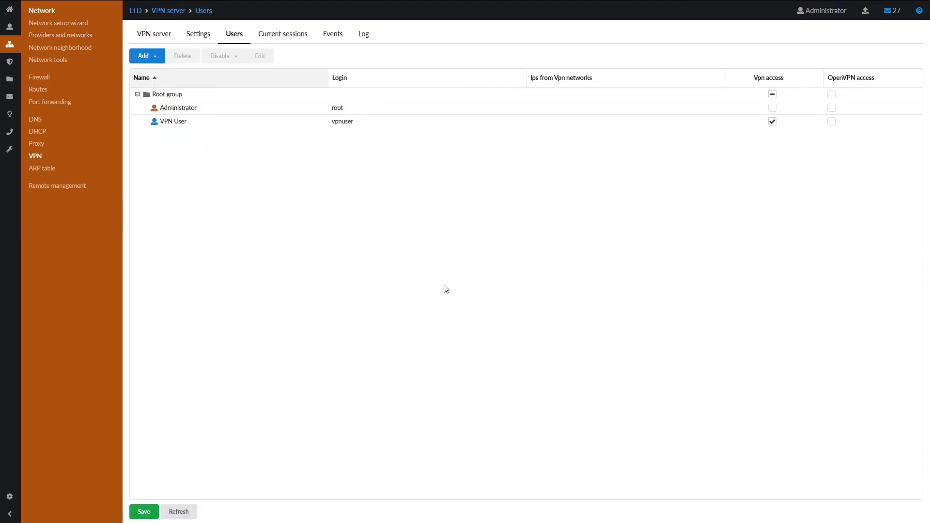
left_click(830, 122)
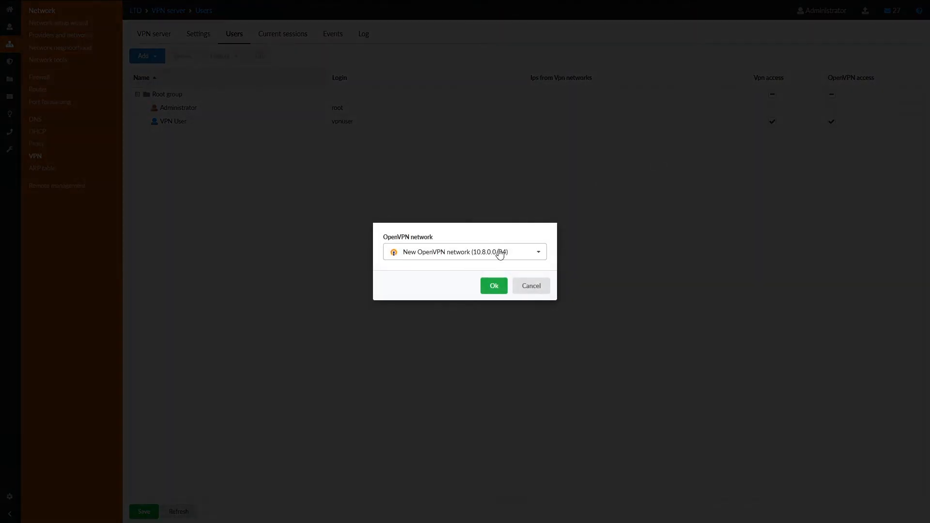
left_click(518, 258)
left_click(510, 260)
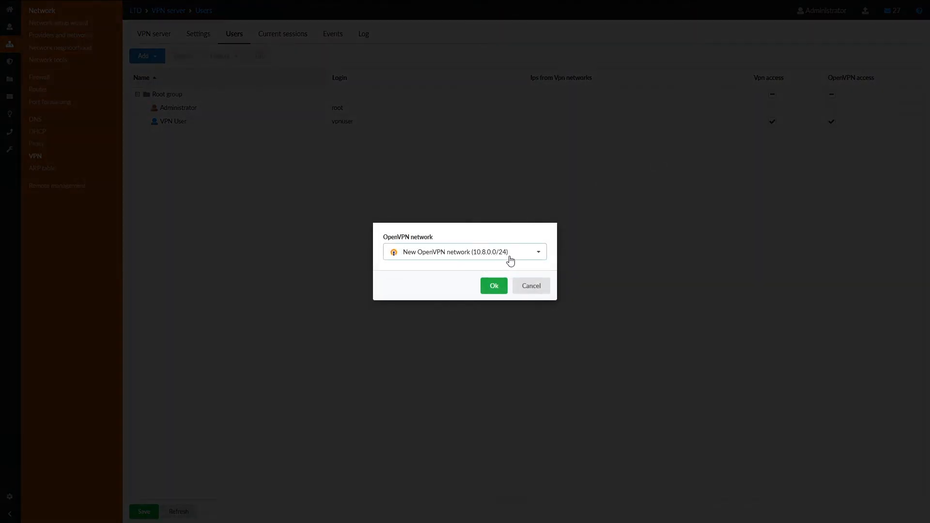
left_click(494, 286)
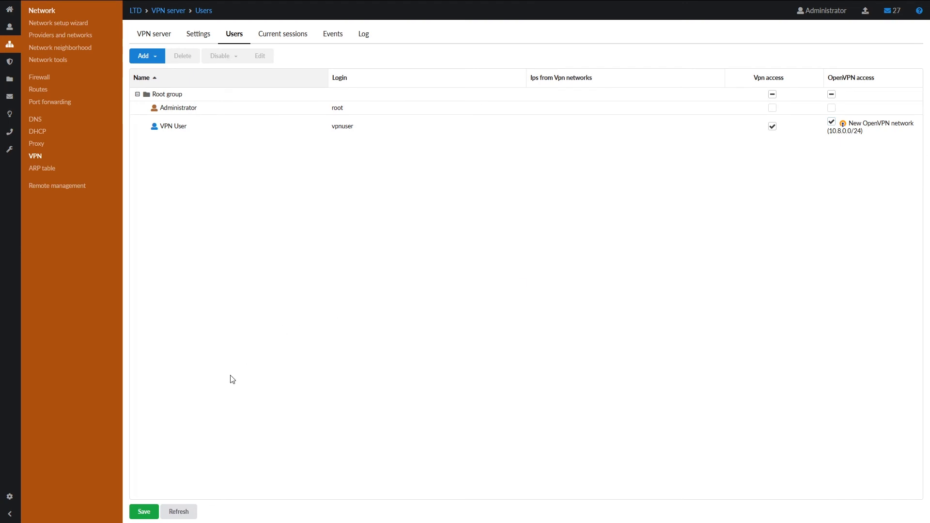
left_click(147, 514)
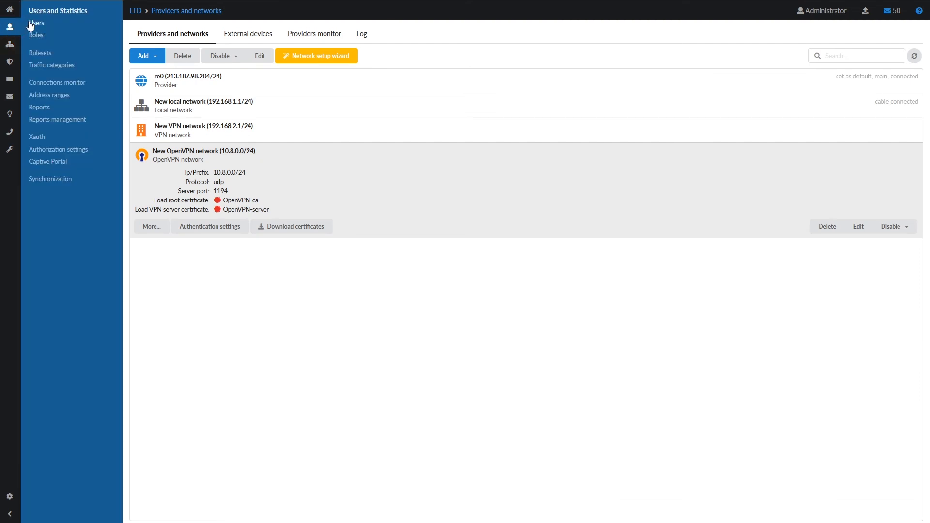
- Open VPN User's OpenVPN settings from the Users list
left_click(34, 23)
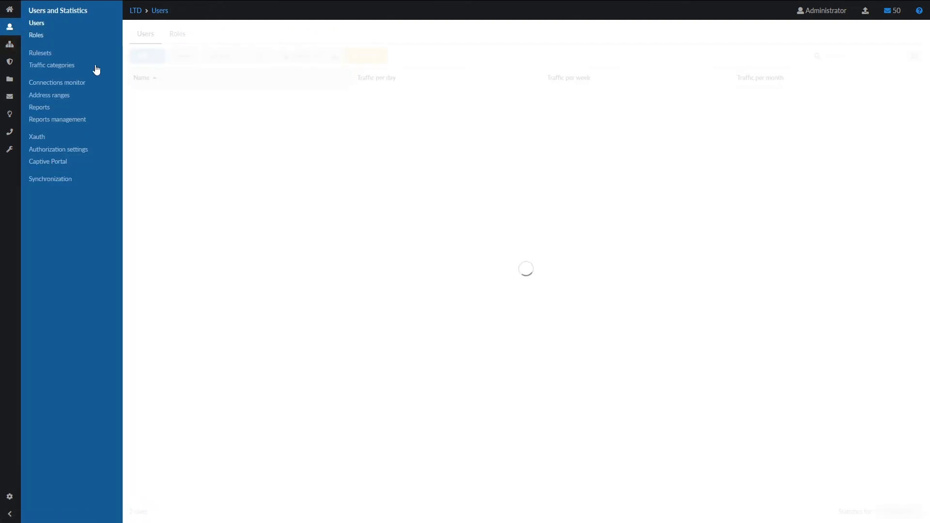
left_click(180, 121)
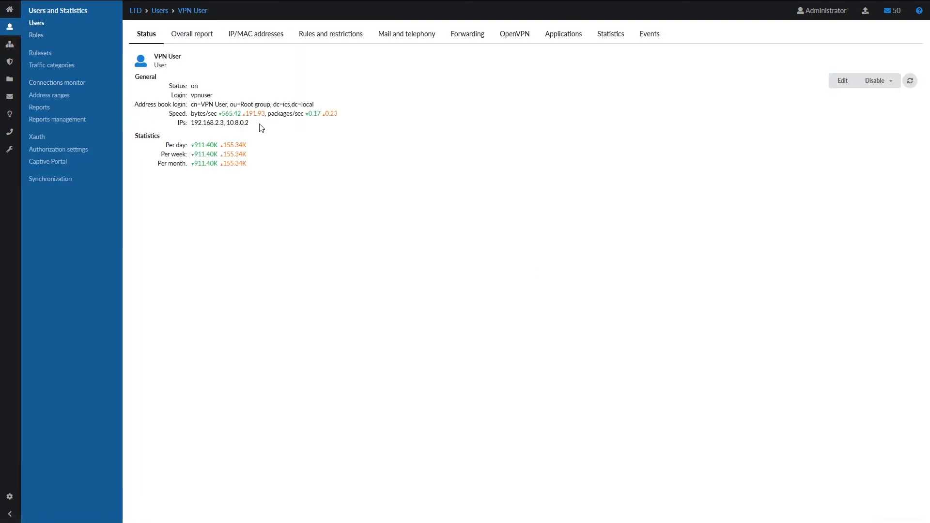
left_click(518, 38)
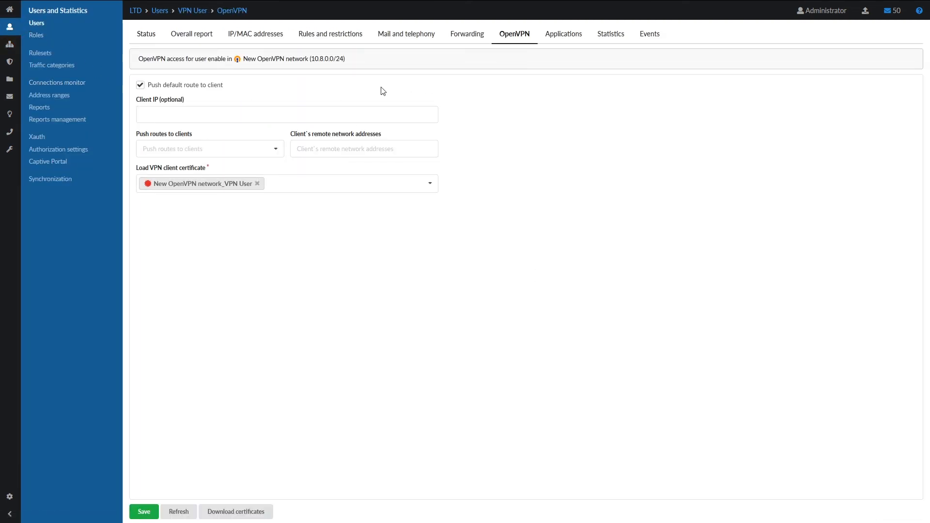
- Save vpnuser.ovpn with re0 (213.187.98.204/24) as remote server, then return to Providers and networks
left_click(220, 512)
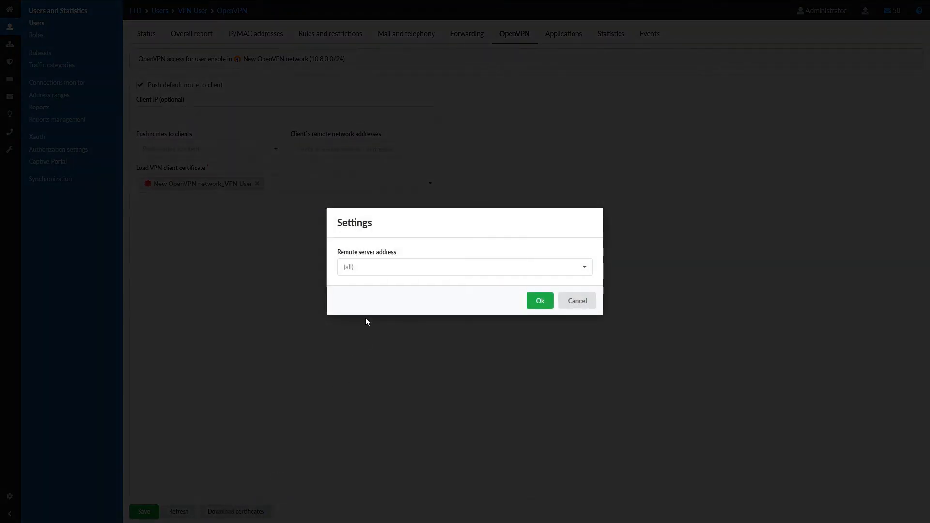
left_click(380, 266)
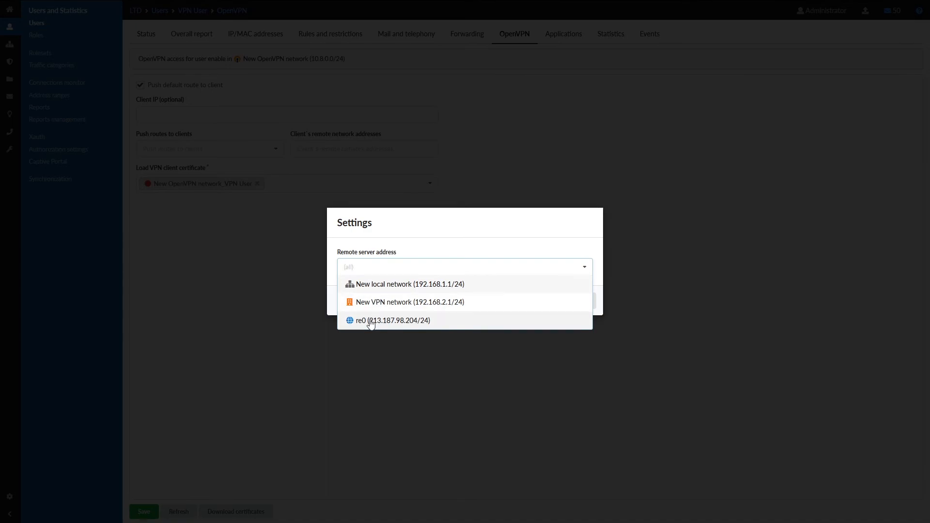
left_click(429, 321)
left_click(541, 302)
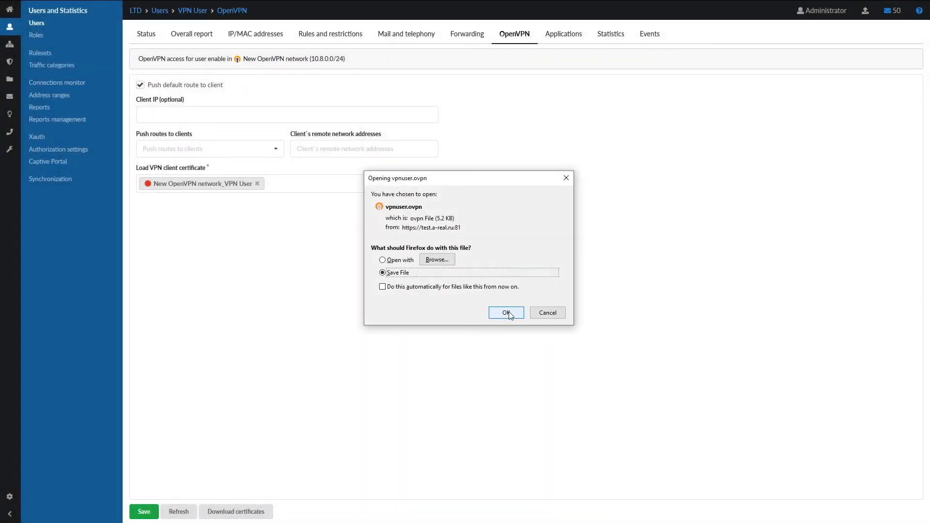
left_click(507, 314)
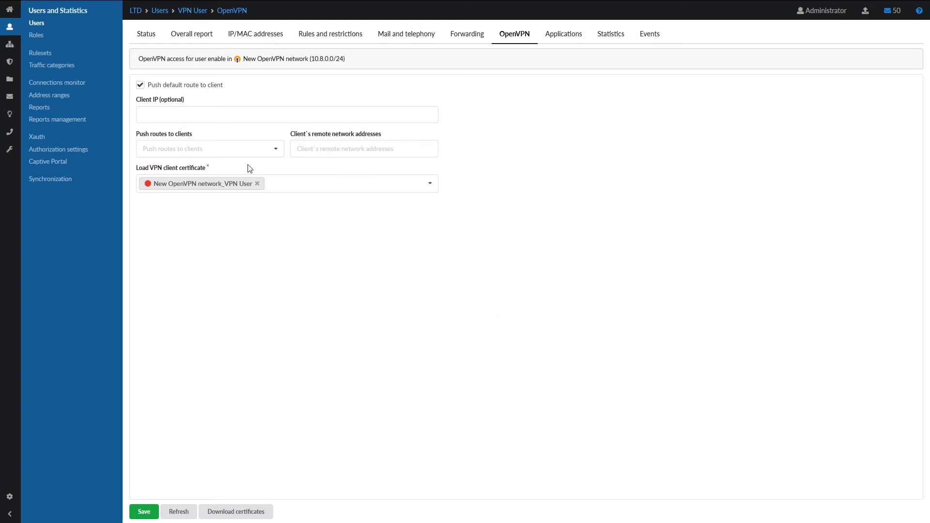
left_click(9, 44)
left_click(70, 38)
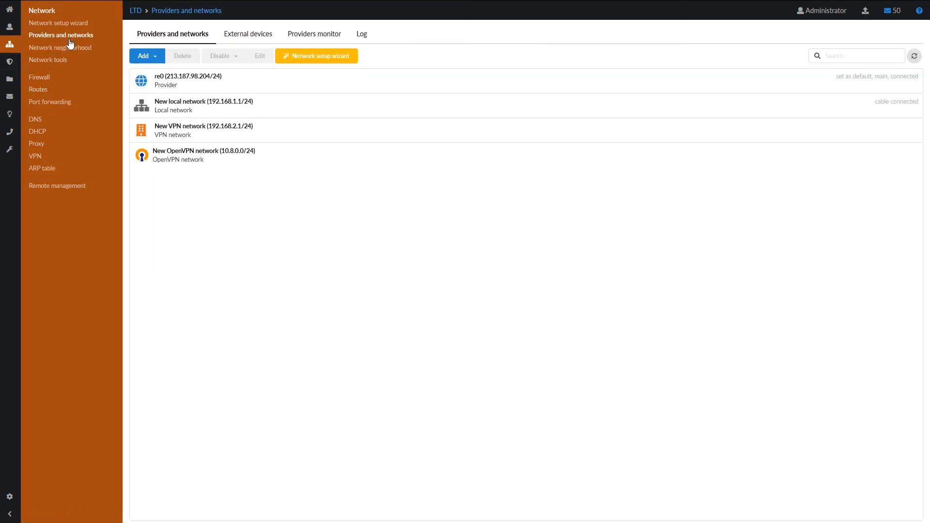
- Download openvpn-configs.tar.gz for New OpenVPN network using re0 (213.187.98.204/24) as remote server
left_click(298, 165)
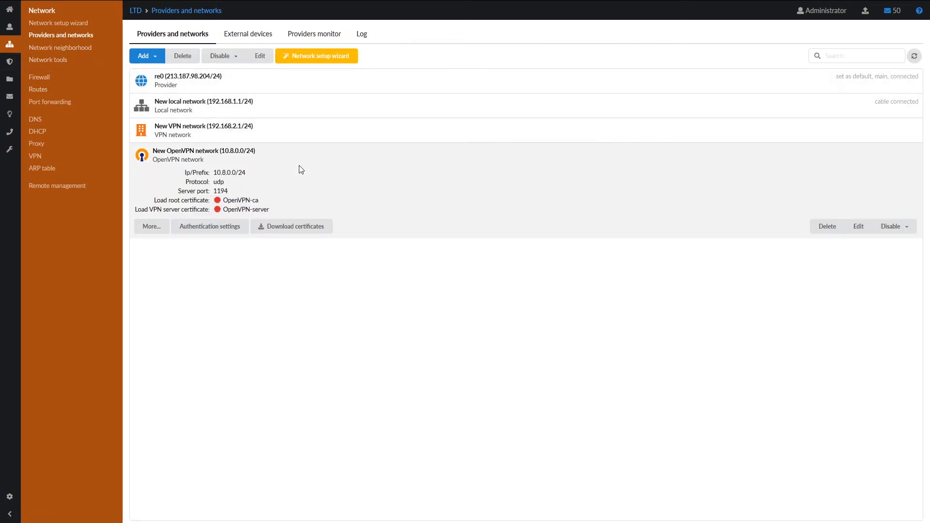
left_click(295, 227)
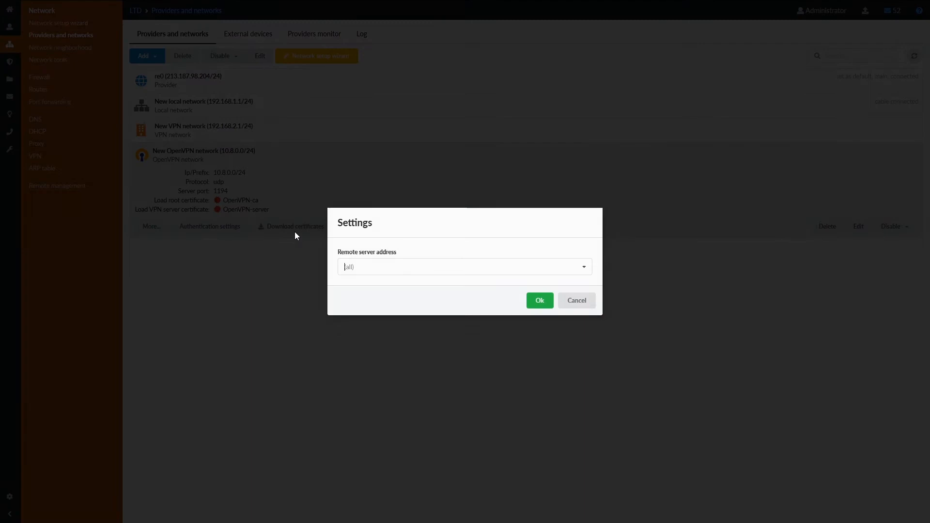
left_click(356, 266)
left_click(369, 321)
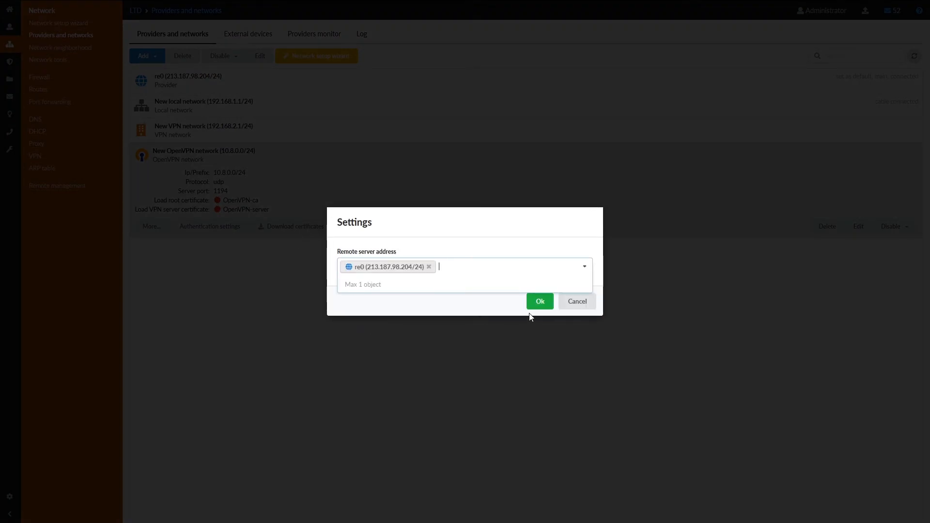
left_click(540, 302)
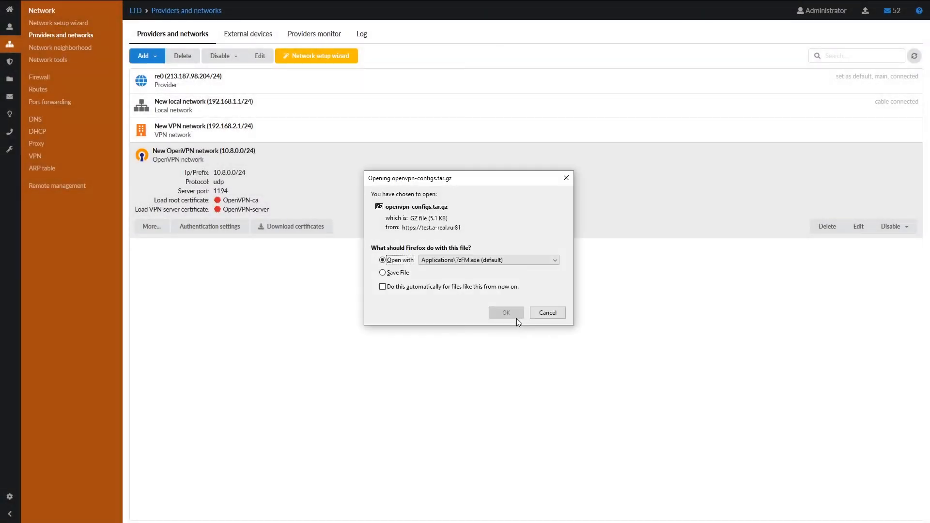
left_click(397, 273)
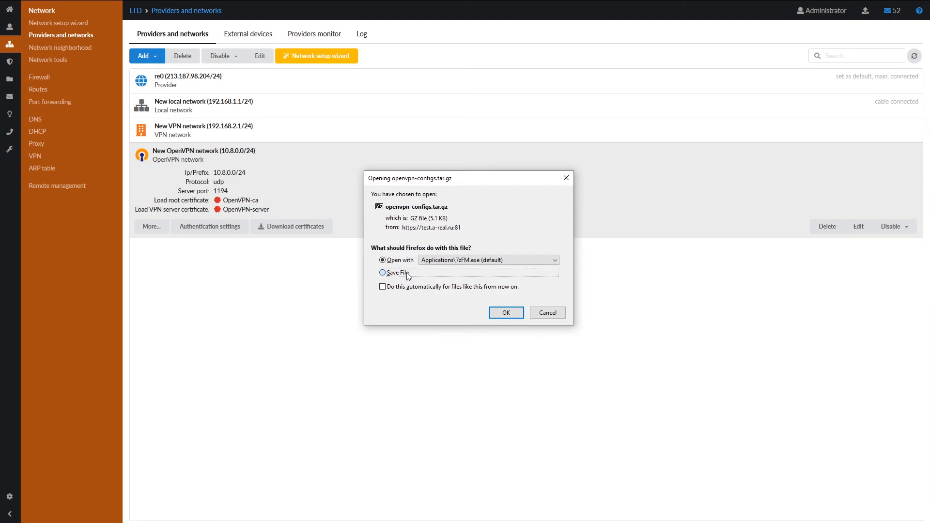
left_click(520, 317)
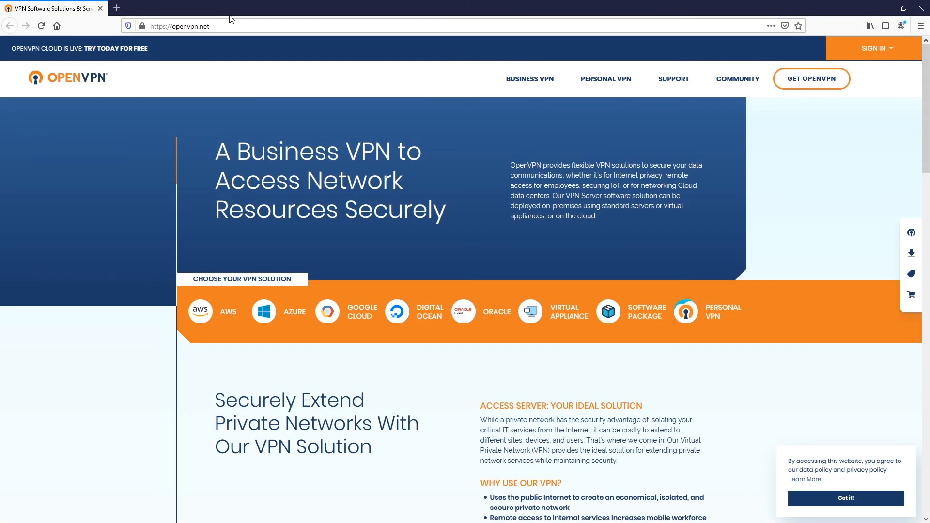
- View openvpn.net full screen and browse Community Downloads to the OpenVPN 2.4.9 installers
key("F11")
mouse_move(726, 56)
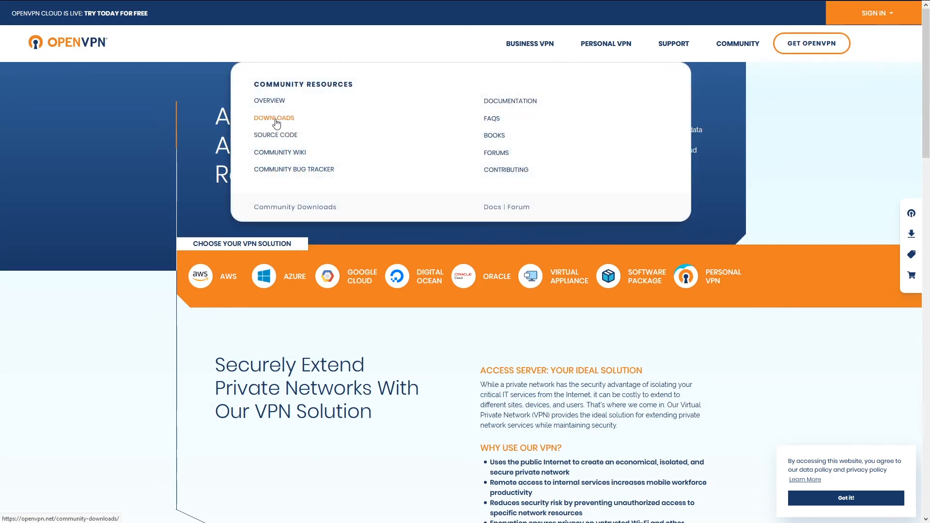
left_click(275, 120)
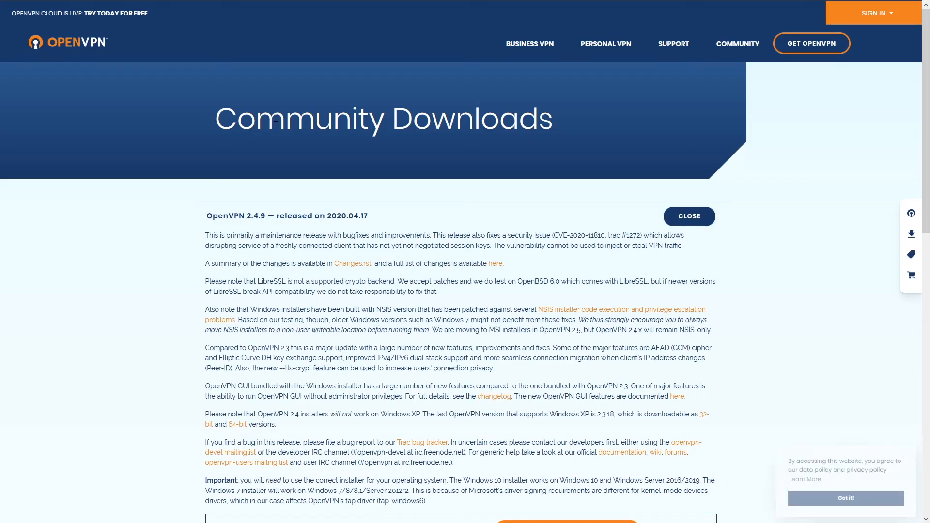
scroll(266, 160, "down", 8)
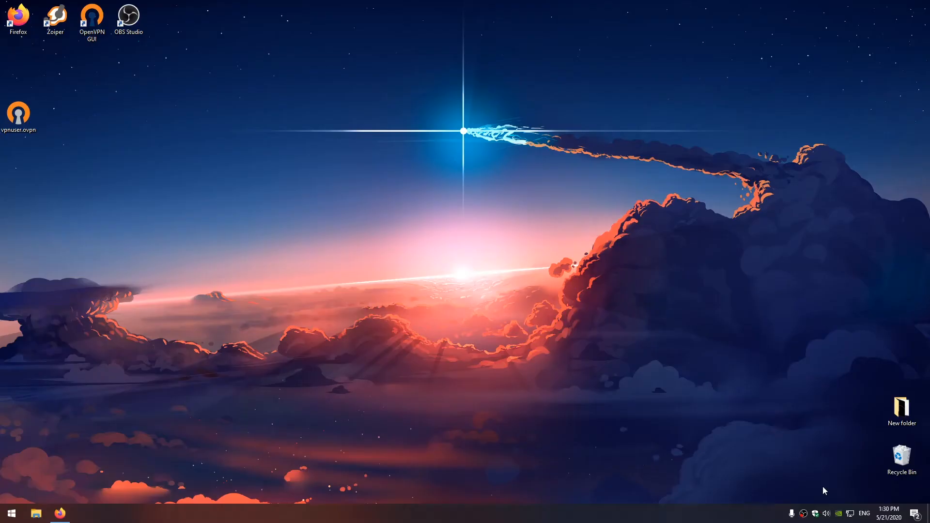
- Launch OpenVPN GUI and import Desktop\vpnuser.ovpn as a profile
double_click(92, 21)
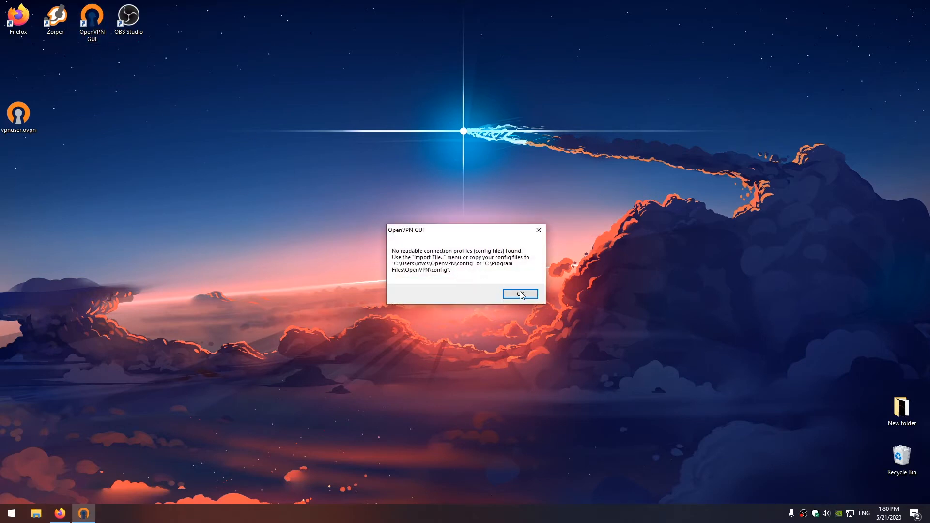
left_click(521, 295)
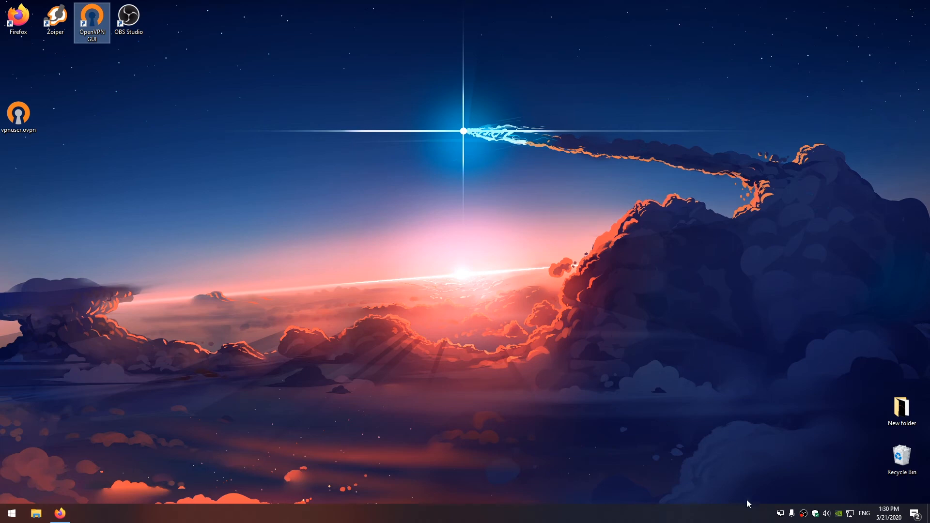
right_click(780, 515)
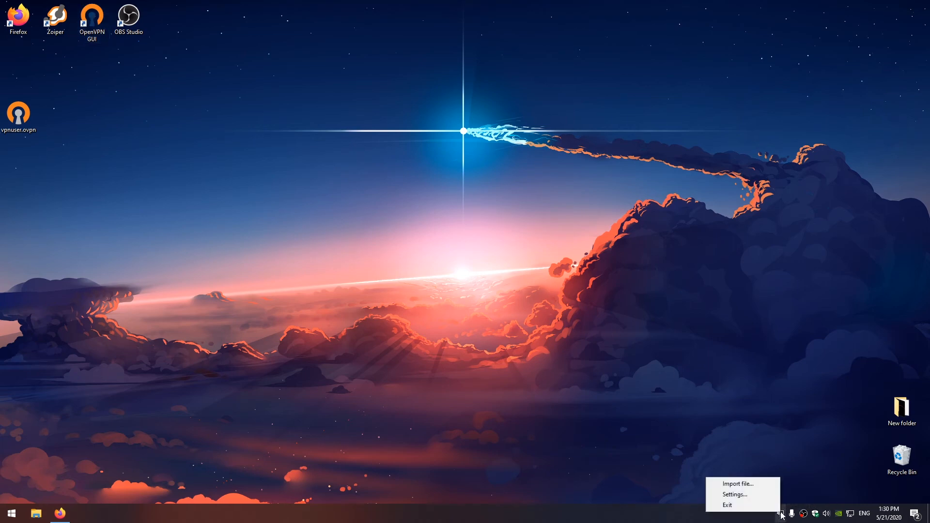
left_click(770, 484)
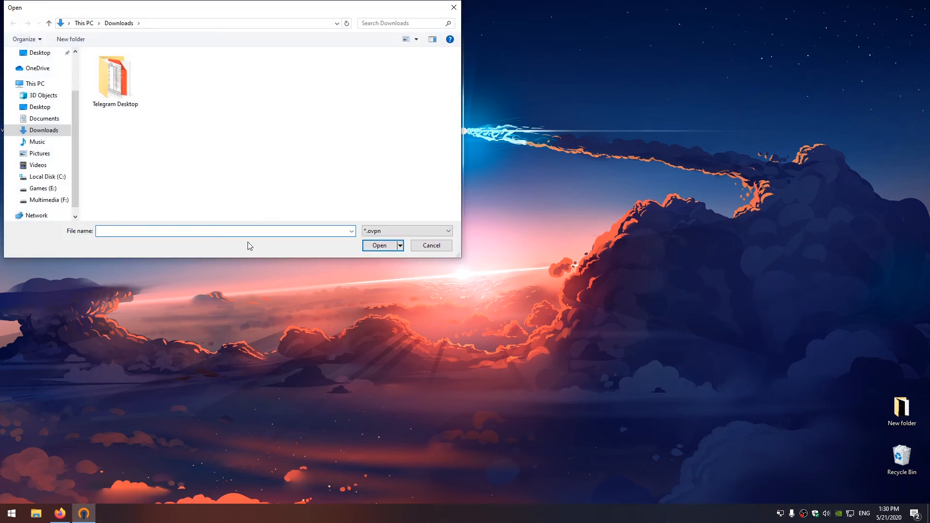
scroll(43, 125, "up", 1)
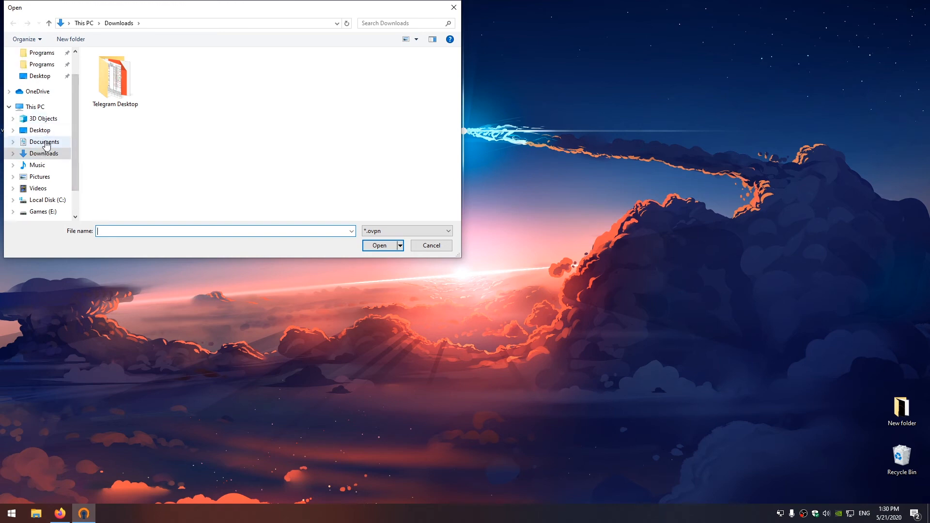
left_click(40, 130)
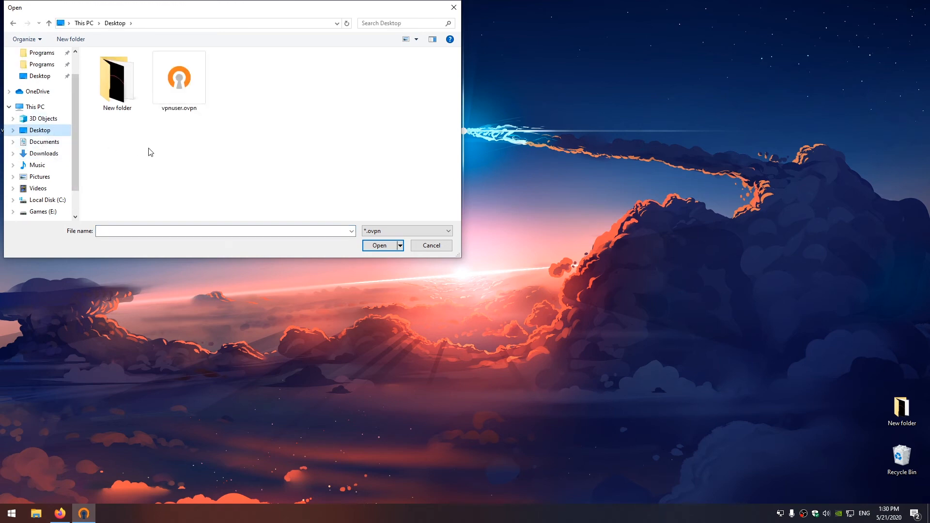
left_click(171, 108)
left_click(387, 245)
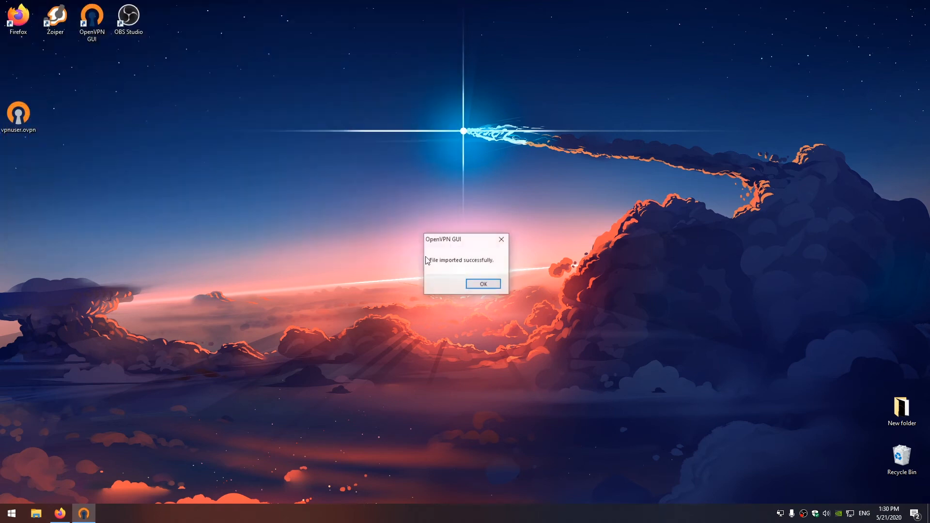
left_click(482, 285)
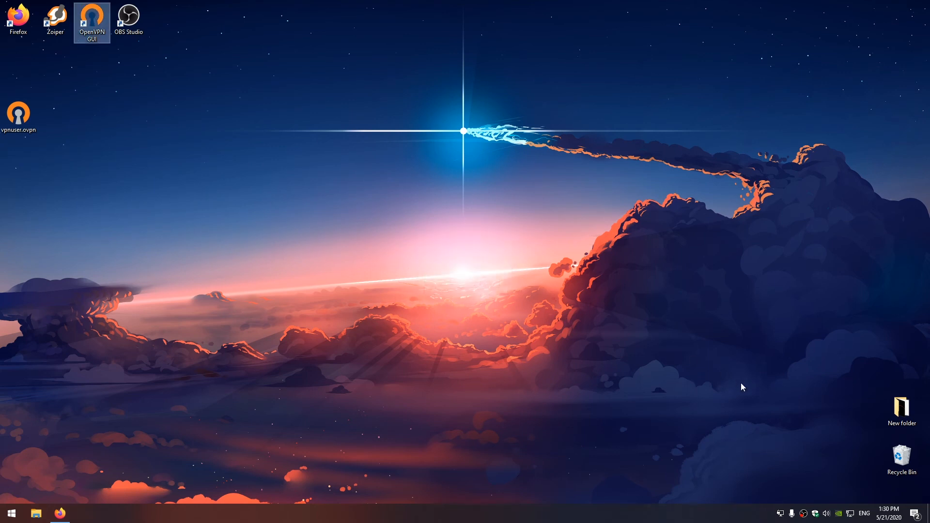
- Connect with the vpnuser profile, receiving client IP 10.8.0.2
right_click(780, 512)
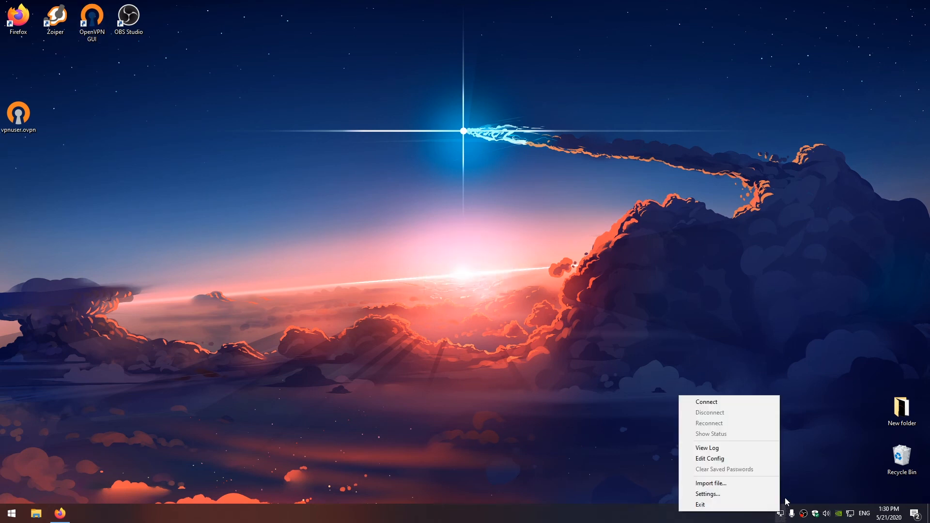
left_click(706, 402)
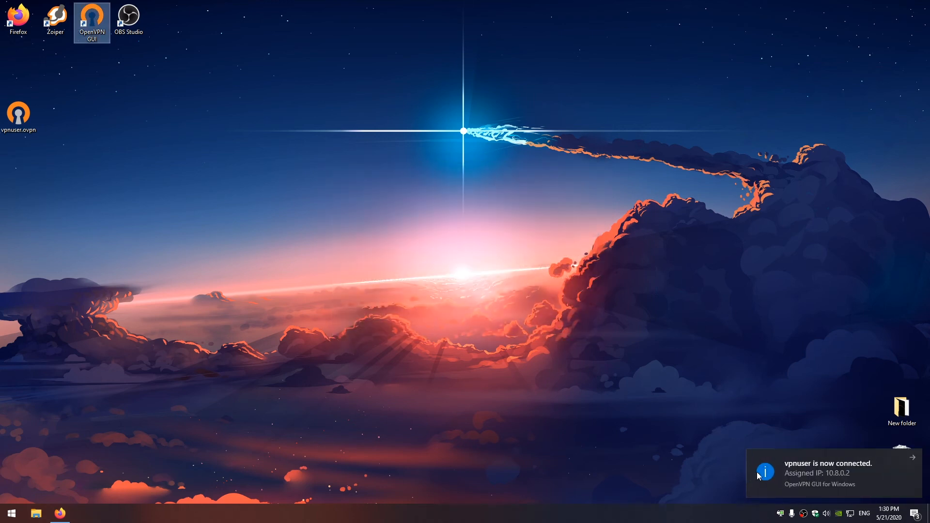
right_click(814, 514)
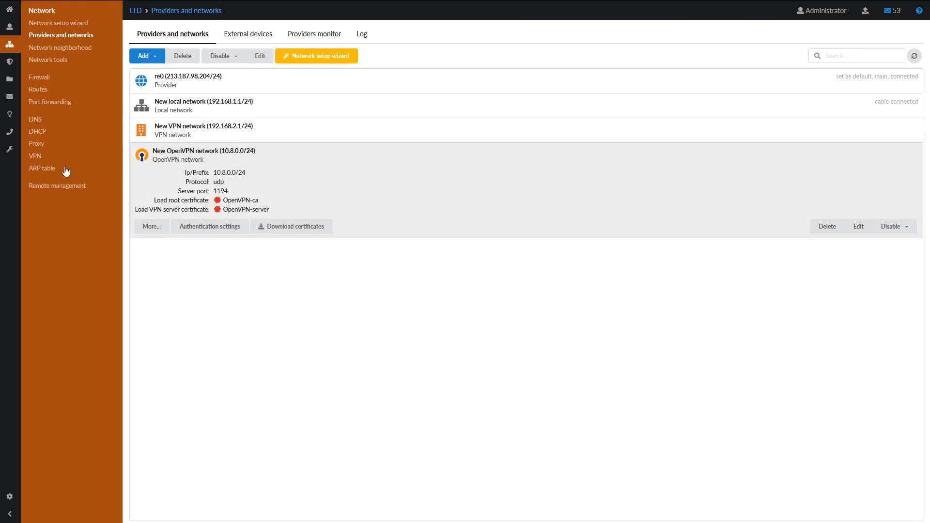
- Inspect VPN Current sessions, expanding VPN User's OpenVPN session at 10.8.0.2
left_click(35, 156)
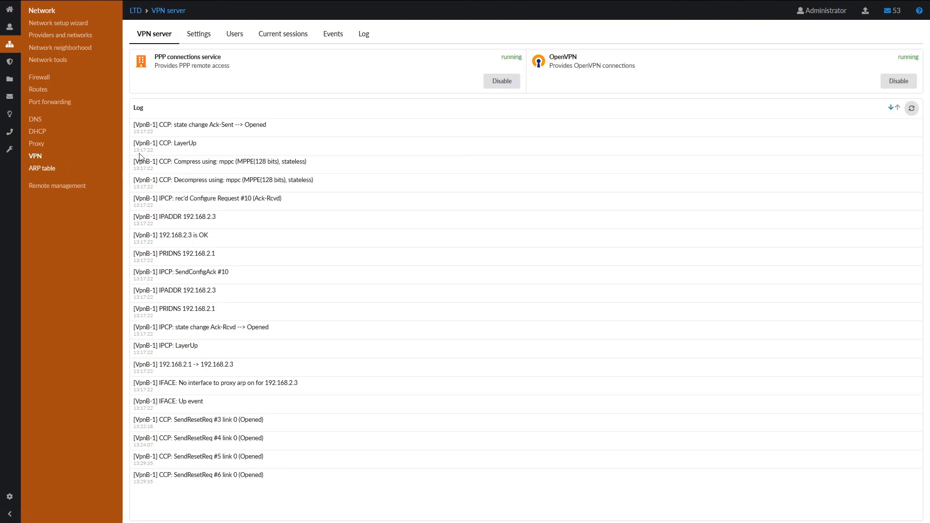
left_click(291, 37)
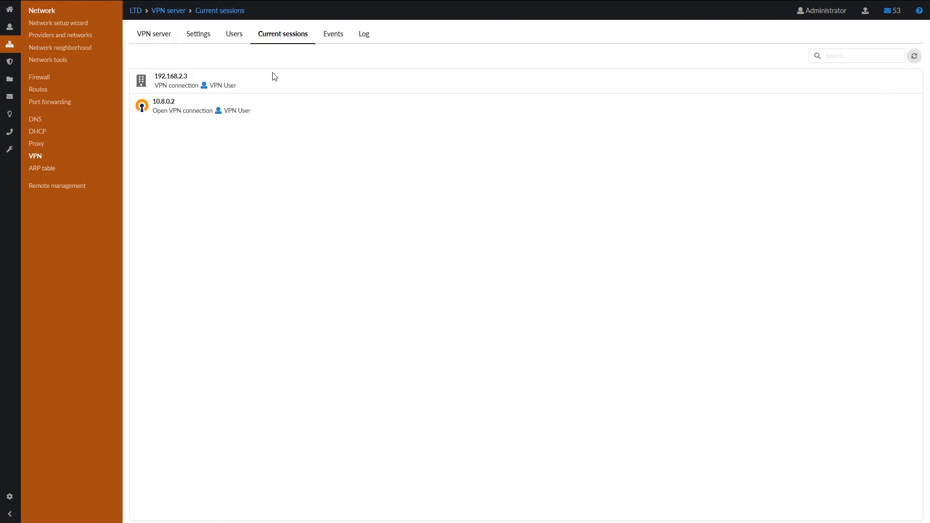
left_click(279, 115)
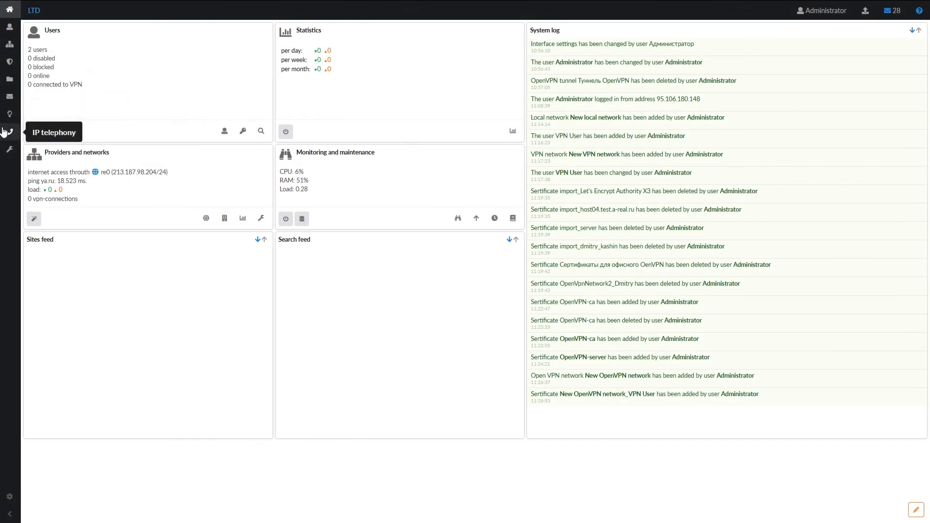
- Start adding a new entry in IP telephony's Phone numbers list
left_click(18, 130)
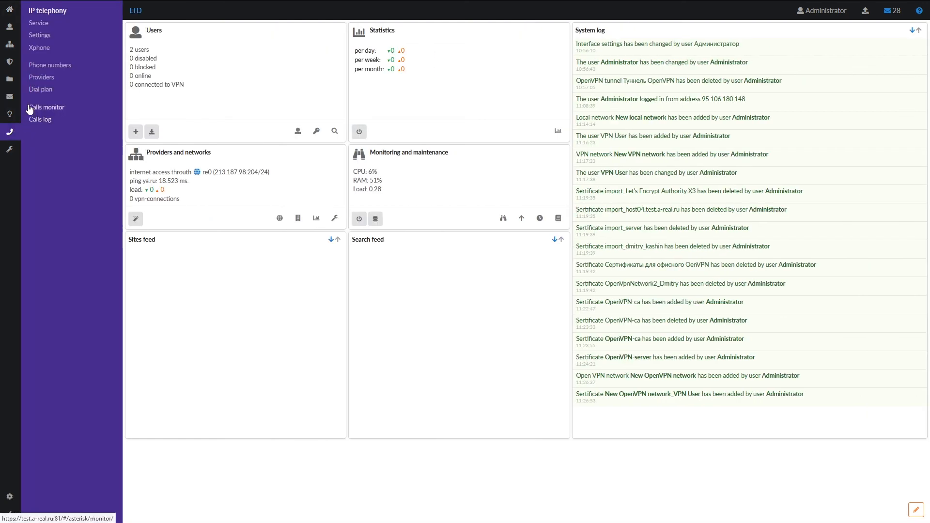
left_click(54, 66)
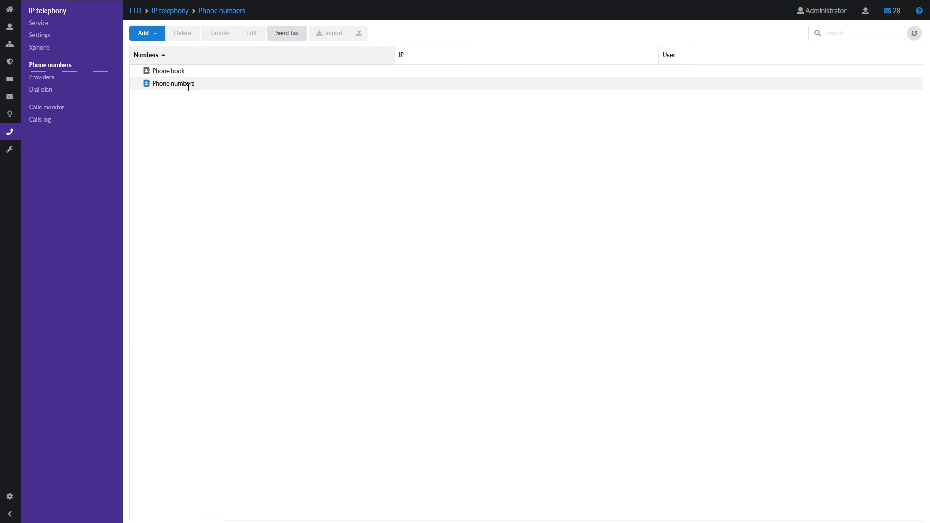
left_click(142, 34)
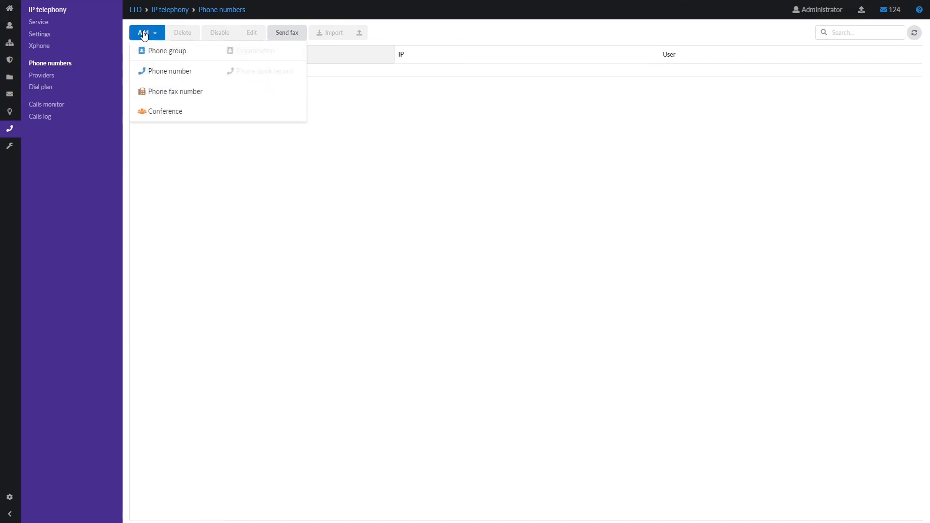
left_click(146, 71)
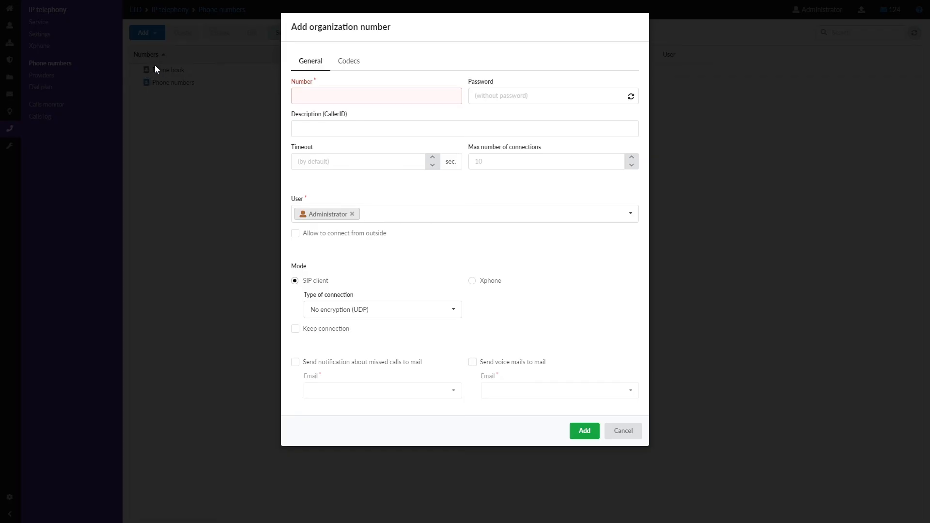
- Enter number 100 with its password, assign it to VPN User, and add it
type("100")
left_click(505, 94)
type("100")
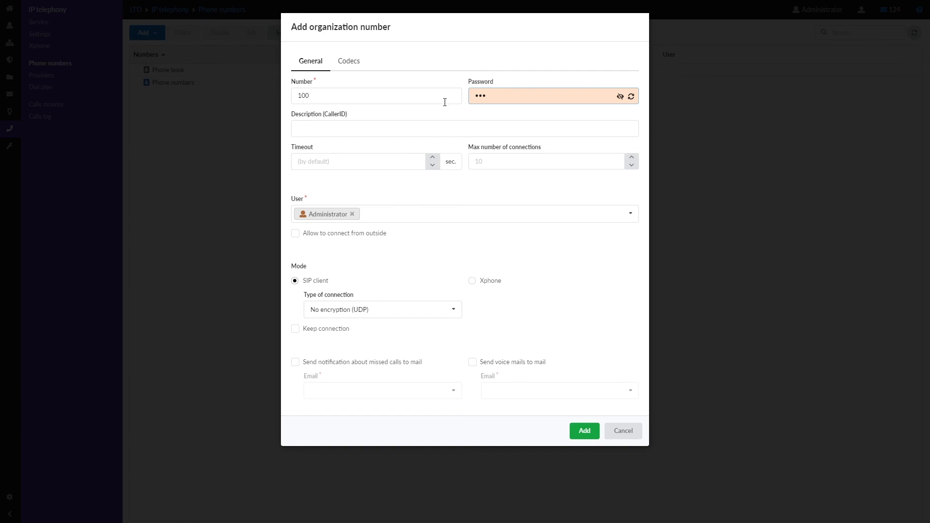
left_click(631, 215)
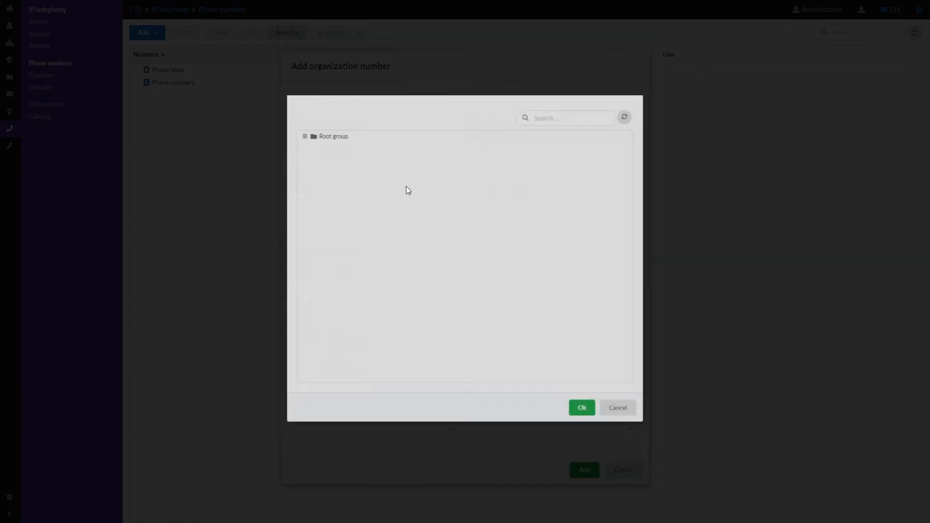
left_click(304, 136)
double_click(356, 161)
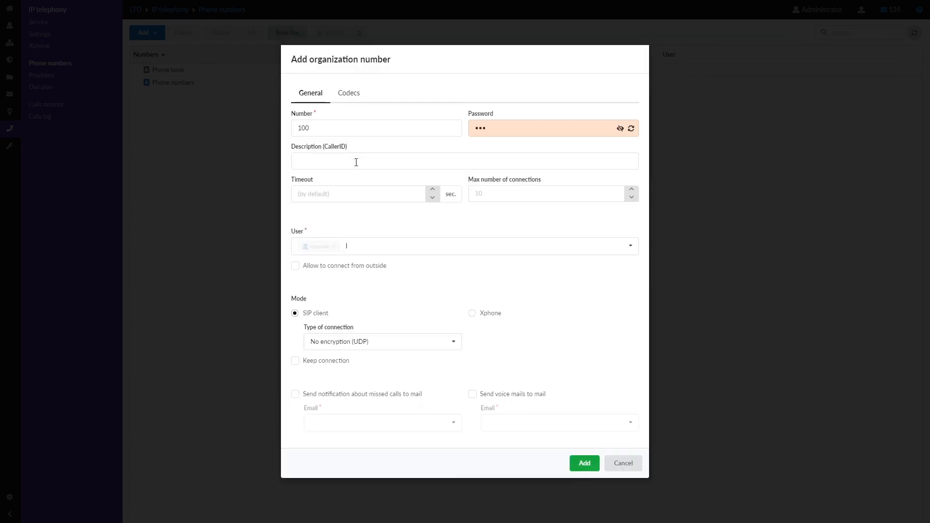
left_click(595, 465)
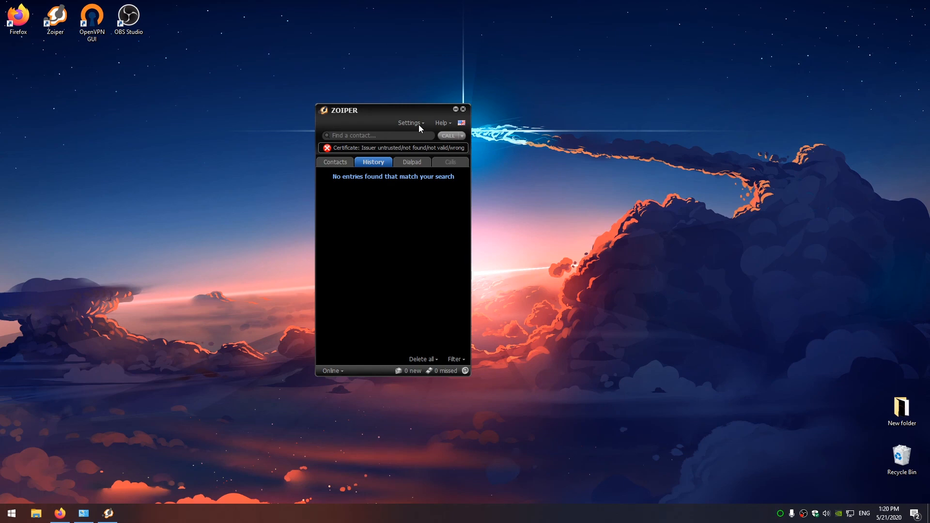
- Start creating a new SIP account from Zoiper's Preferences
left_click(419, 124)
left_click(432, 162)
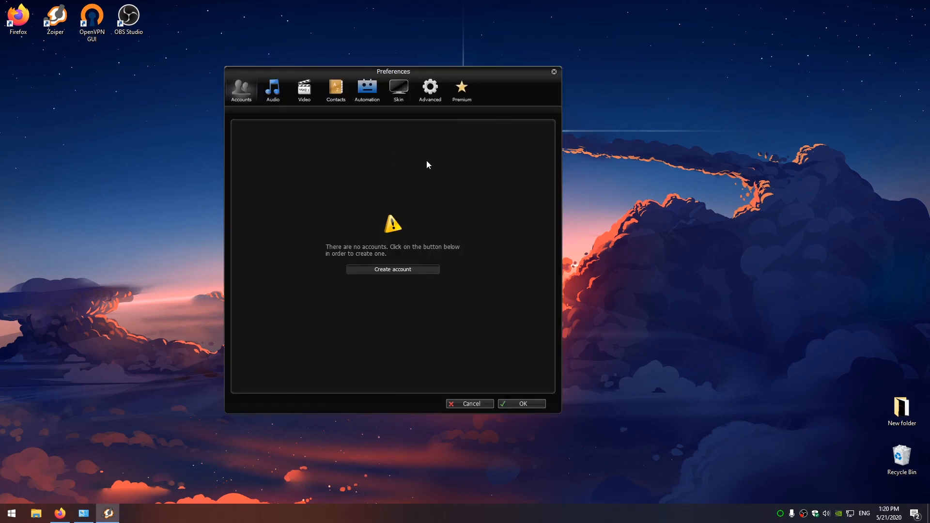
left_click(386, 269)
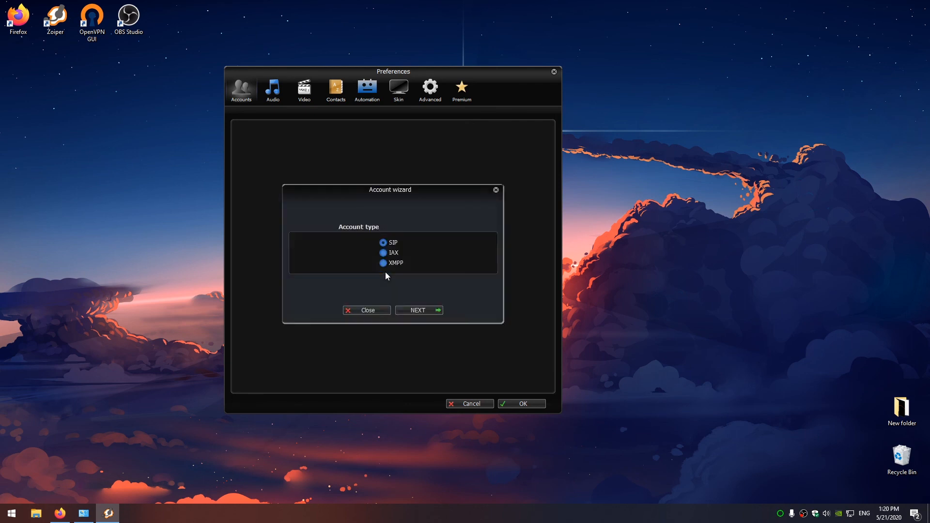
left_click(423, 309)
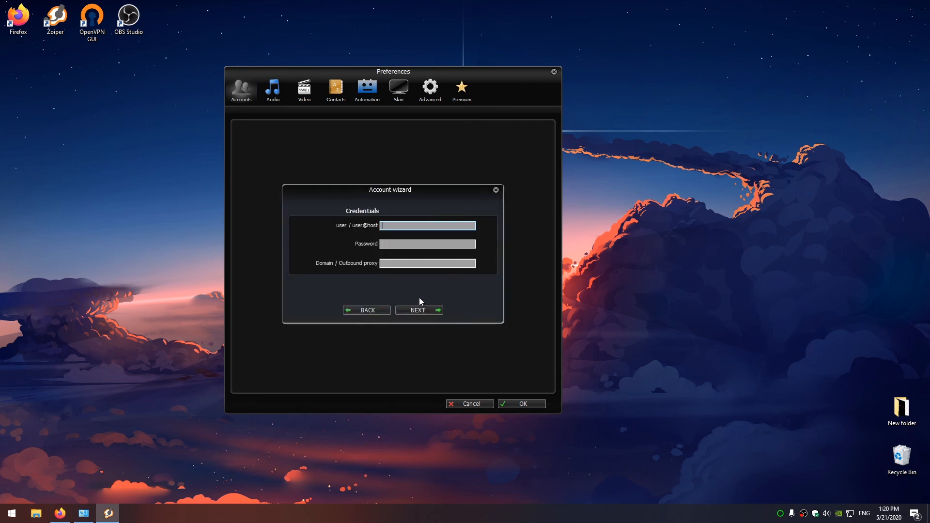
- Enter user 100, its password and domain 192.168.2.1, finish the wizard, and refresh ICS Phone numbers
type("100")
key("Tab")
type("100")
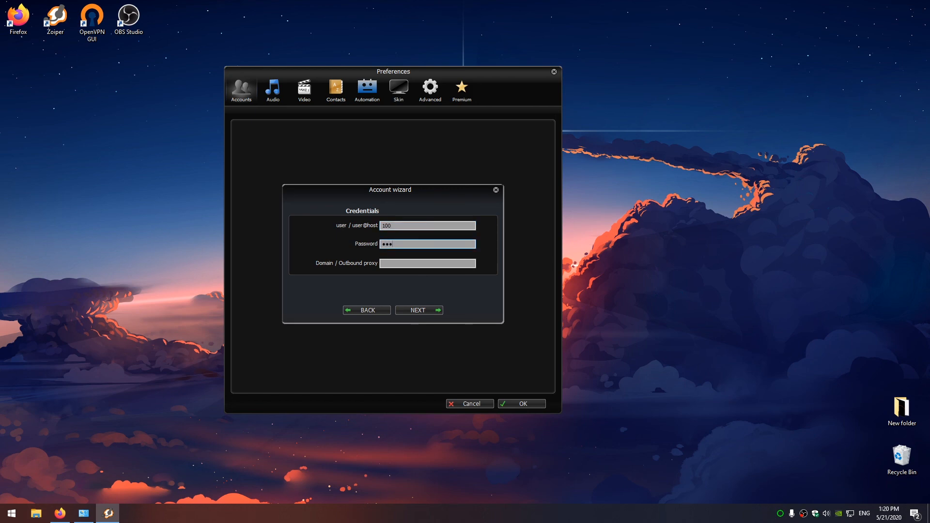
key("Tab")
type("192.")
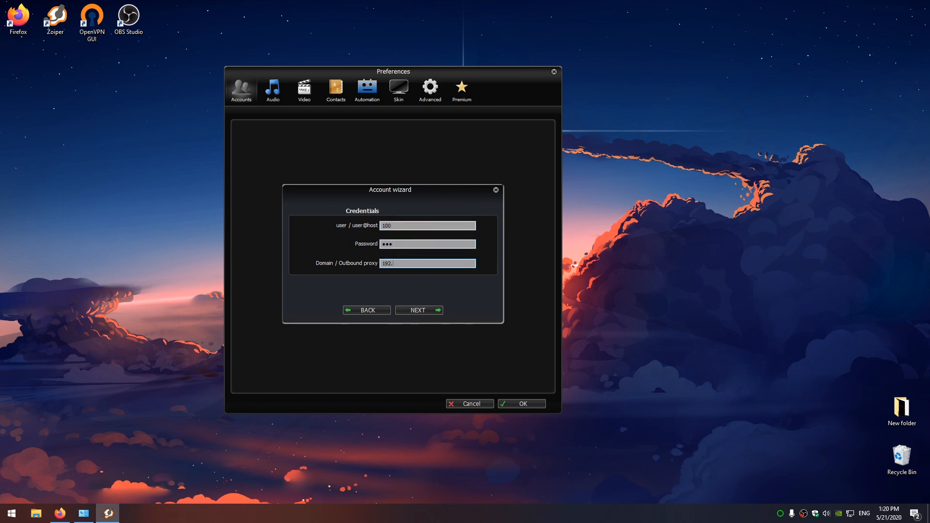
type("168.2.1")
left_click(412, 310)
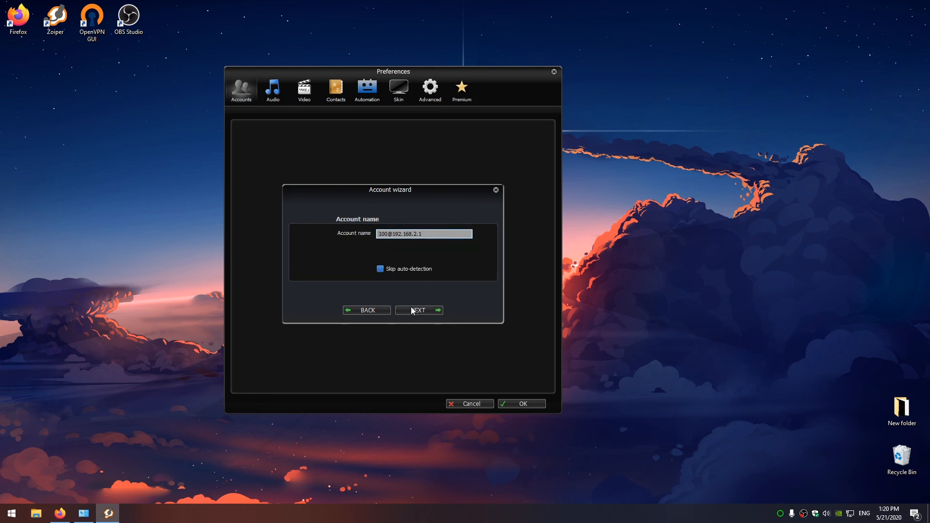
left_click(413, 310)
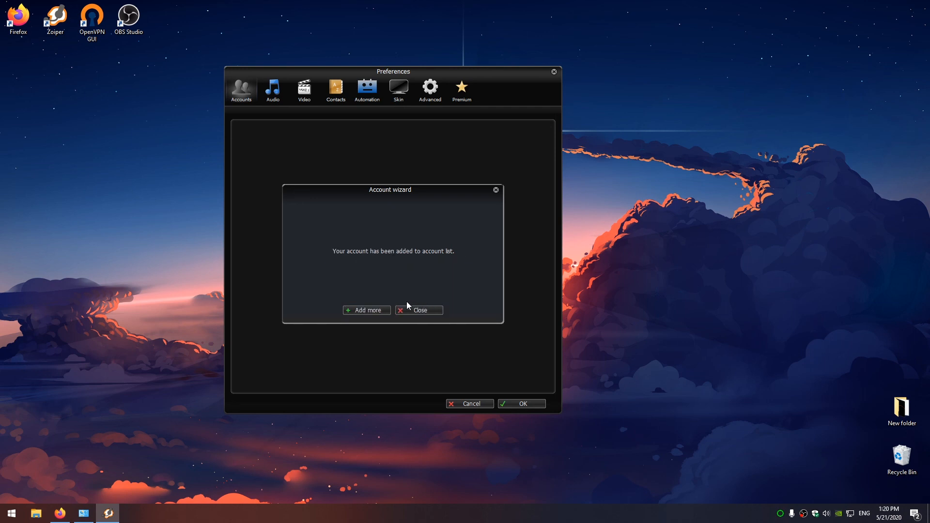
left_click(407, 311)
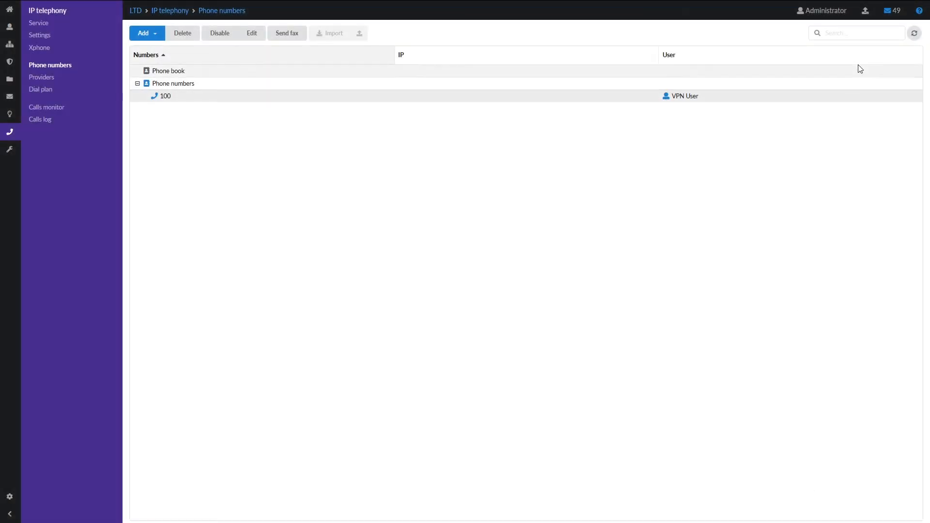
left_click(913, 34)
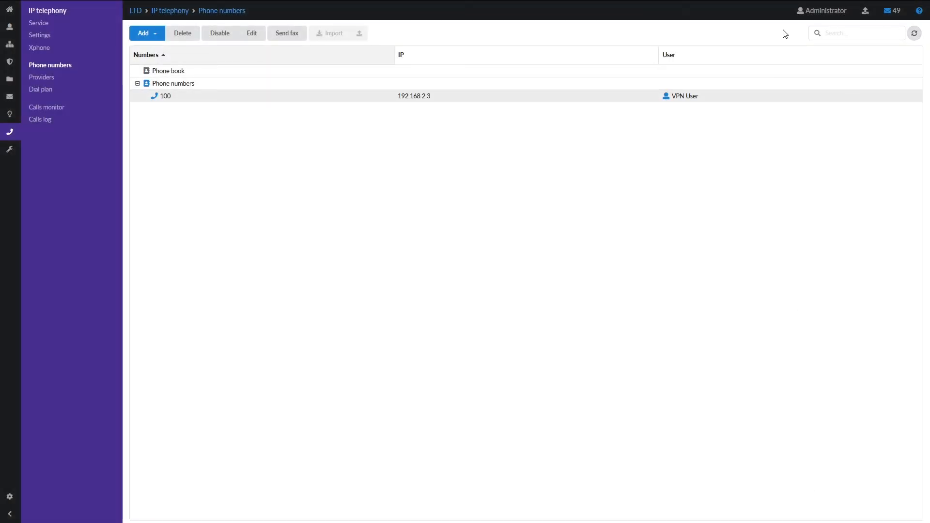